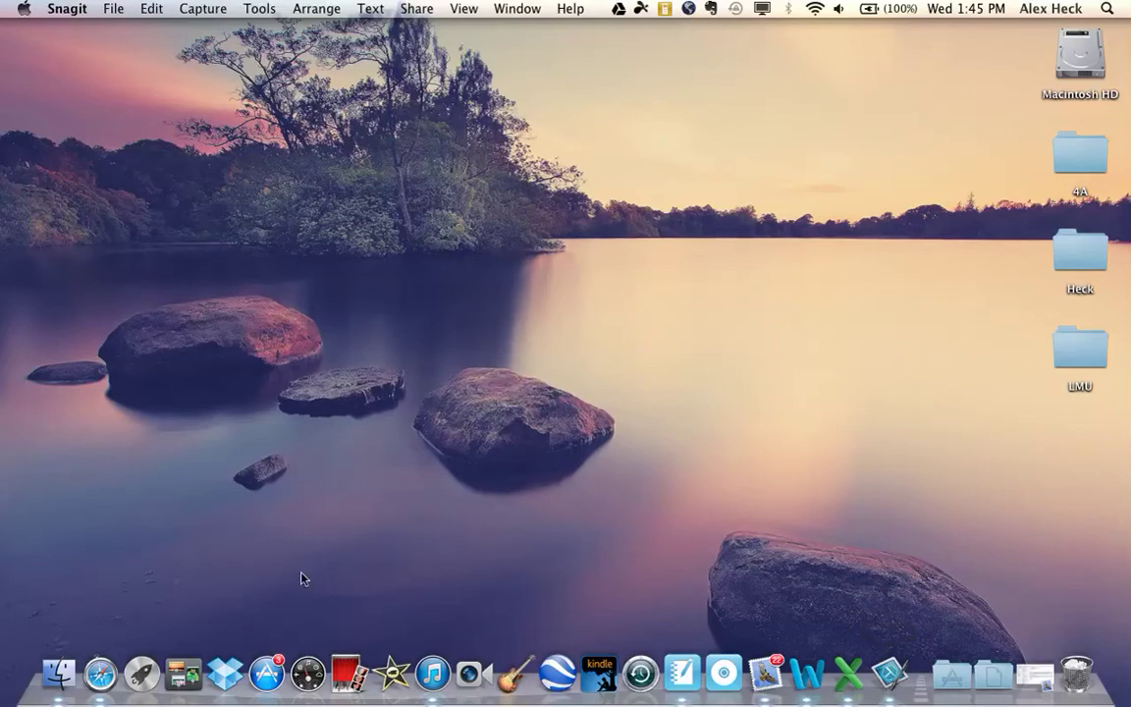
Launch Safari and go to drive.google.com to reach the Google Drive sign-in page.
click(99, 675)
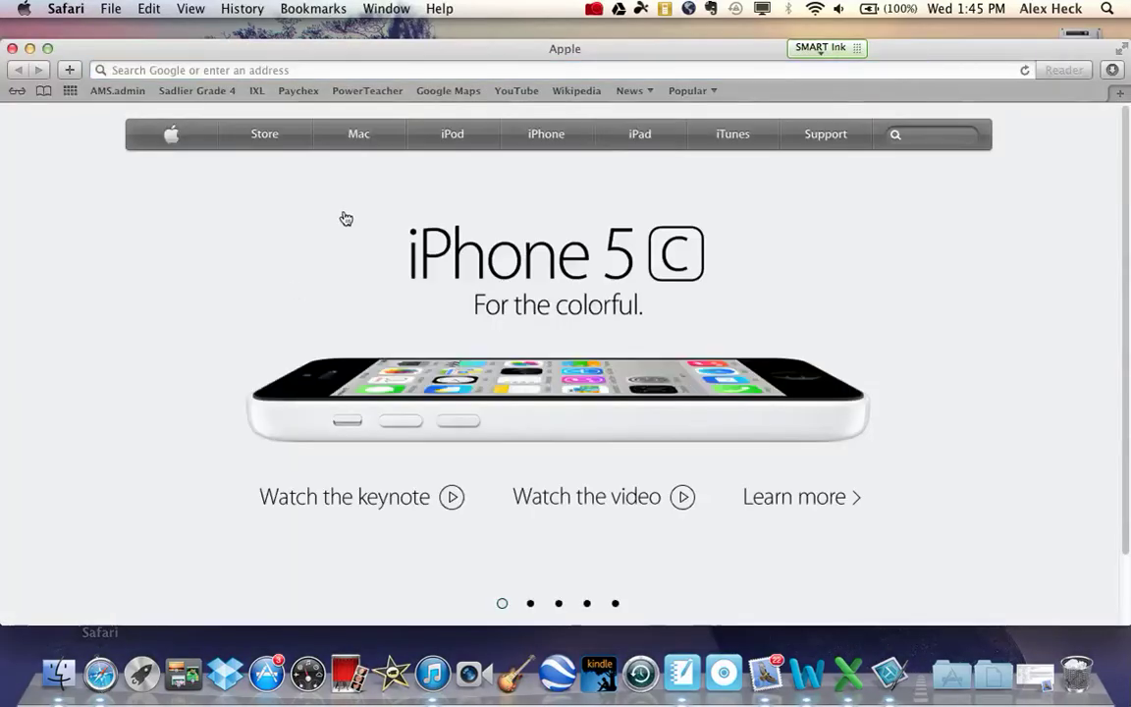
click(306, 69)
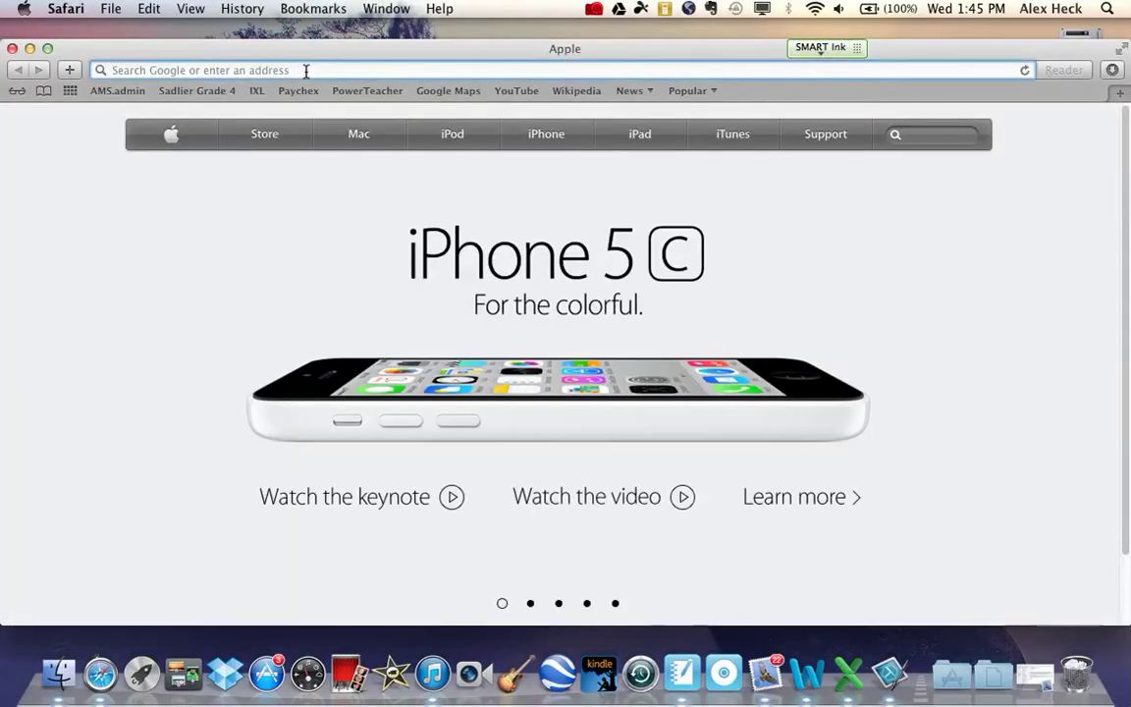
text(dr)
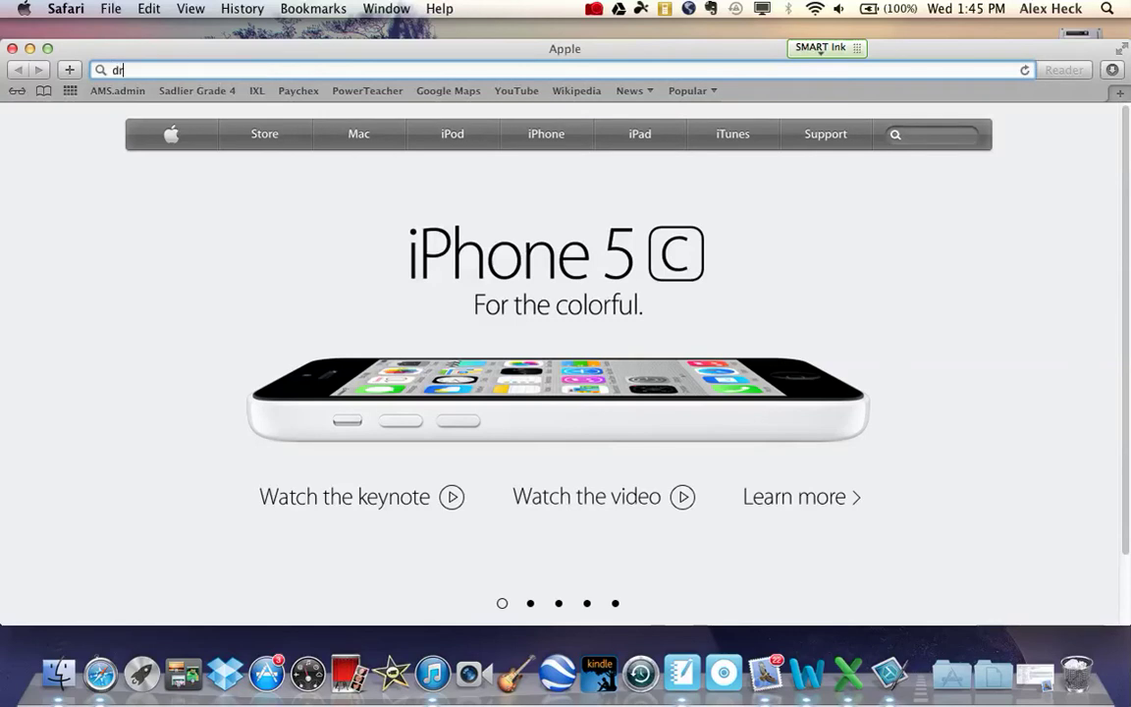
text(ive.google.com)
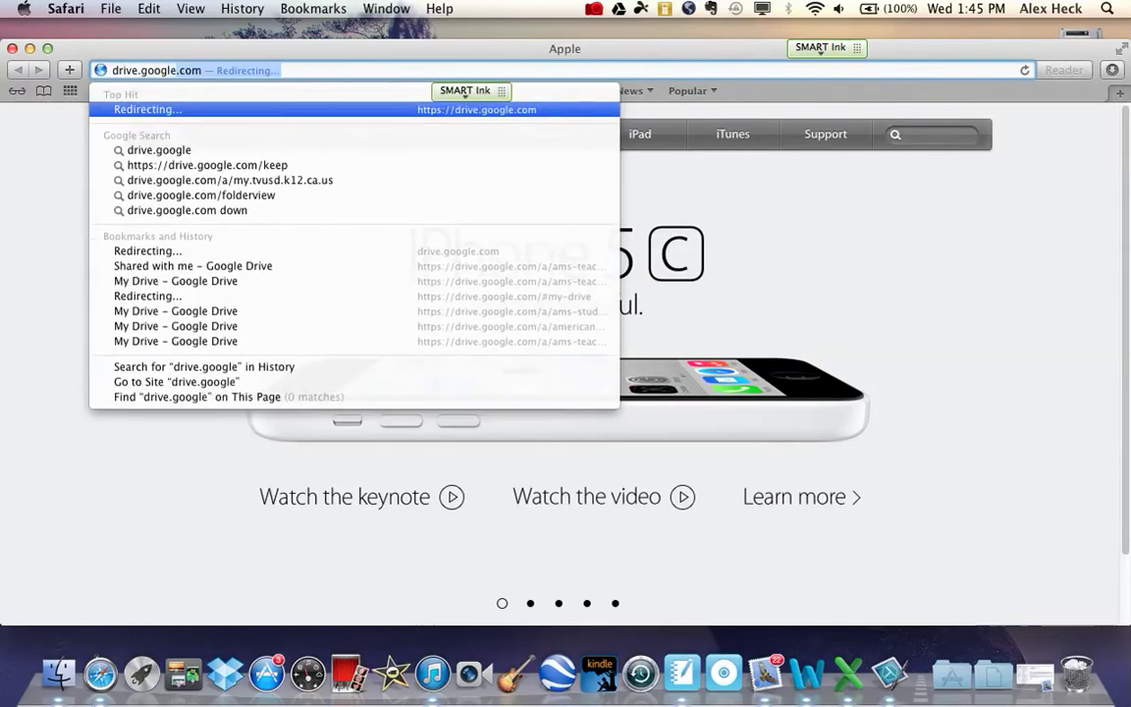
key(Return)
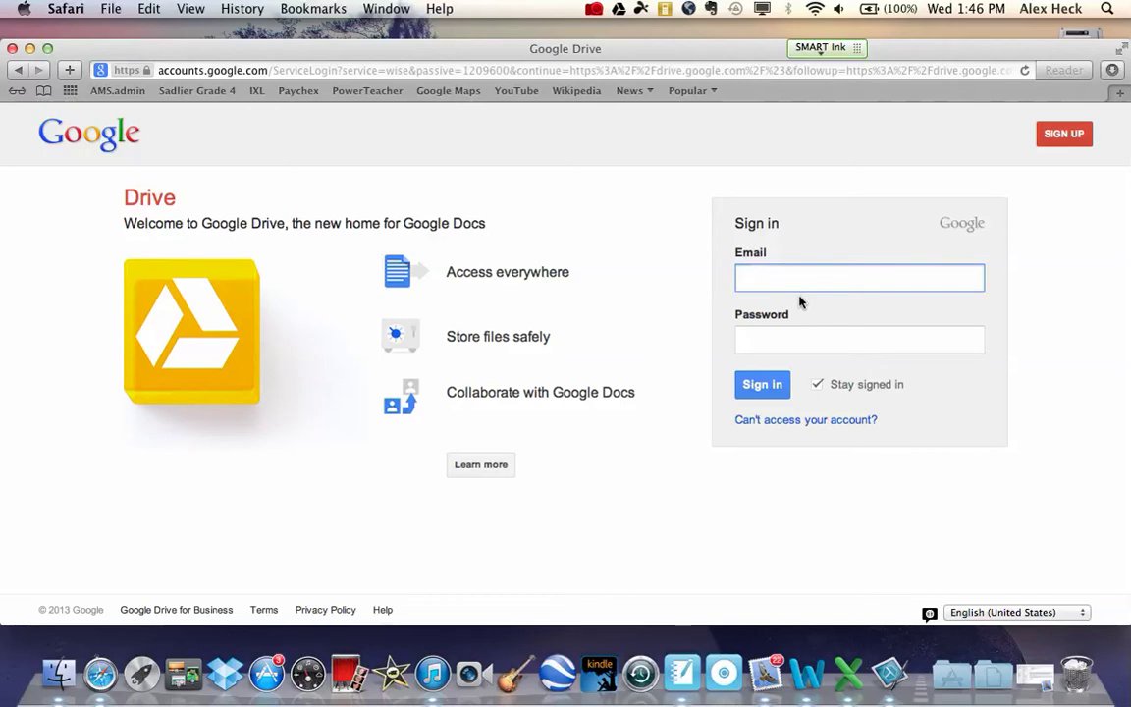
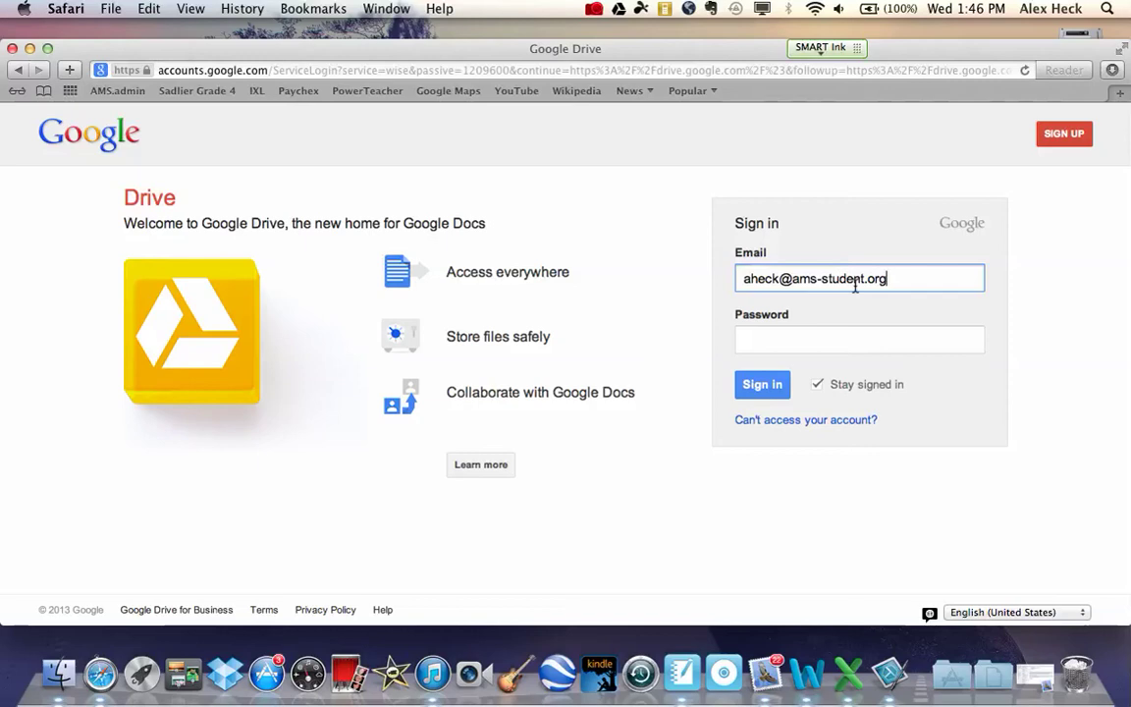
Enter the school e-mail address, replacing 'student' with 'teacher' in its domain.
drag(866, 282, 822, 282)
scroll(843, 311, up, 5)
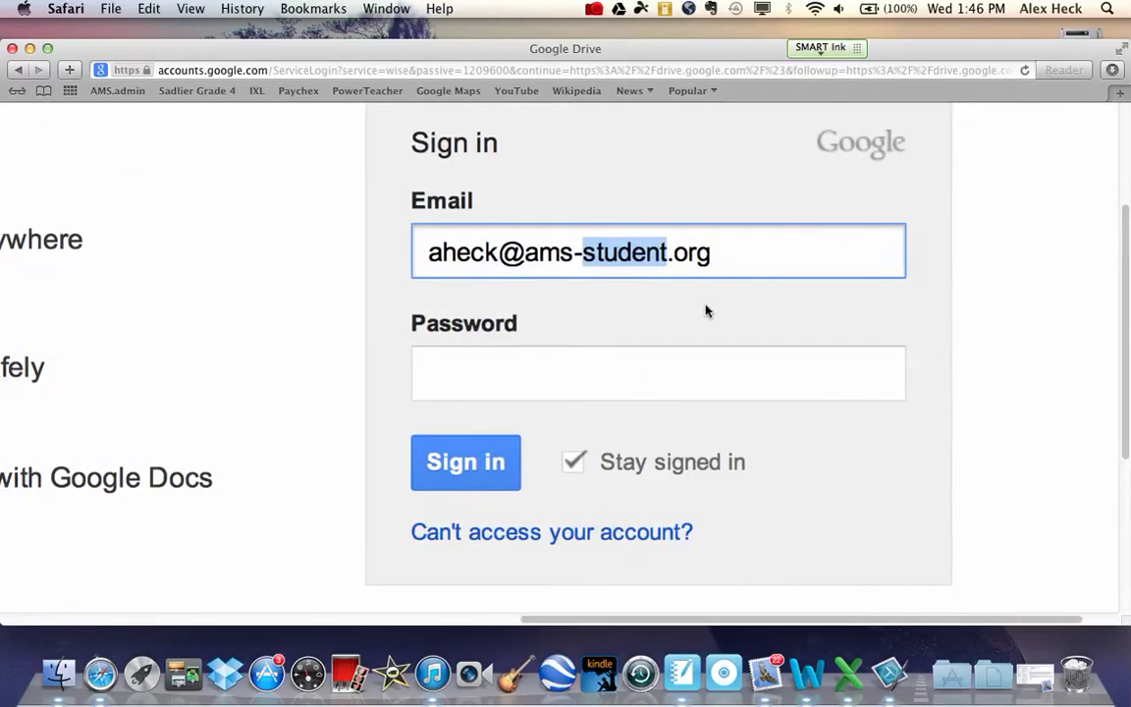
triple_click(391, 256)
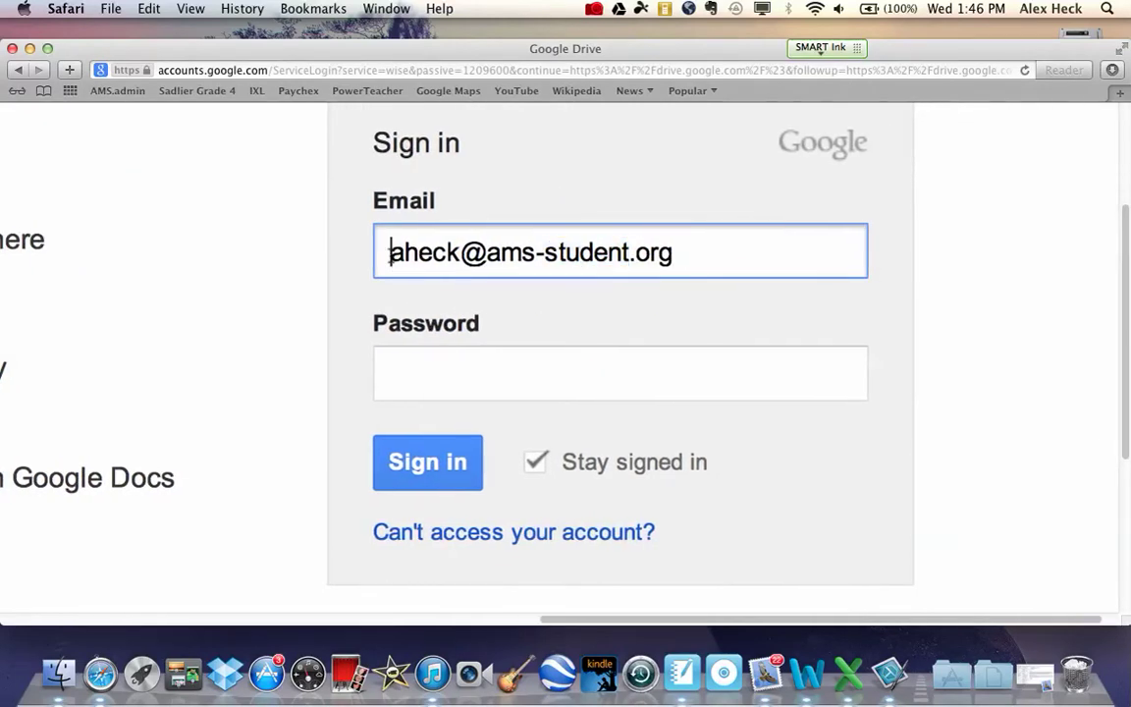
click(403, 252)
key(shift+alt+Right)
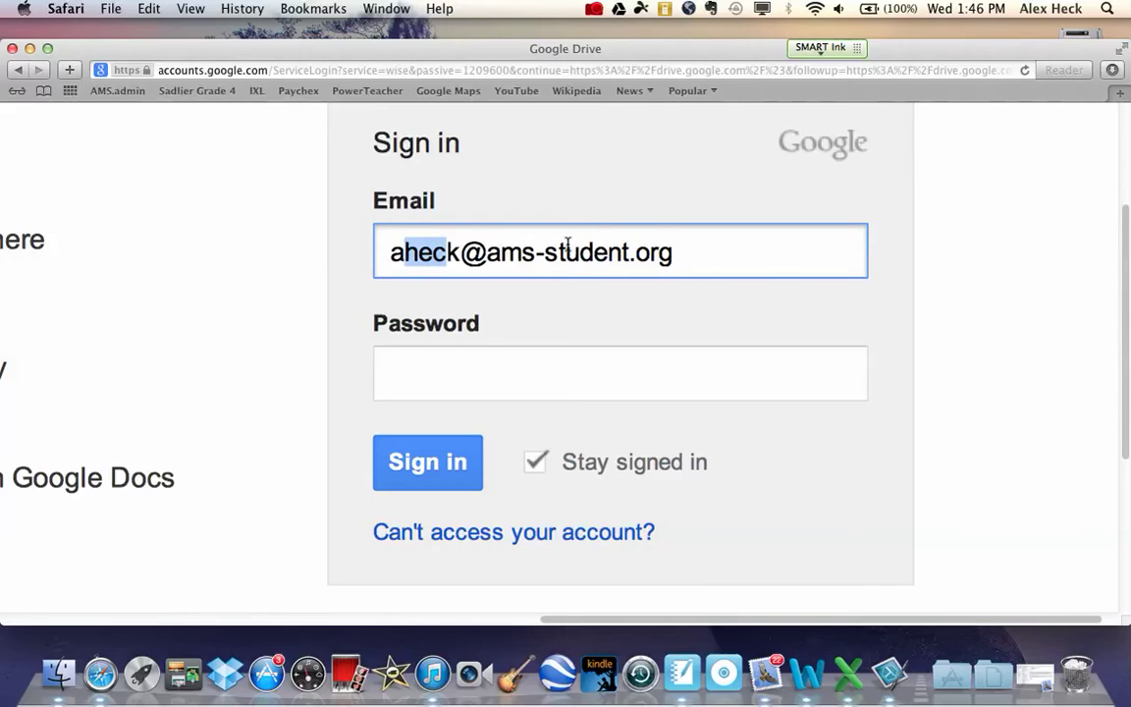
click(544, 253)
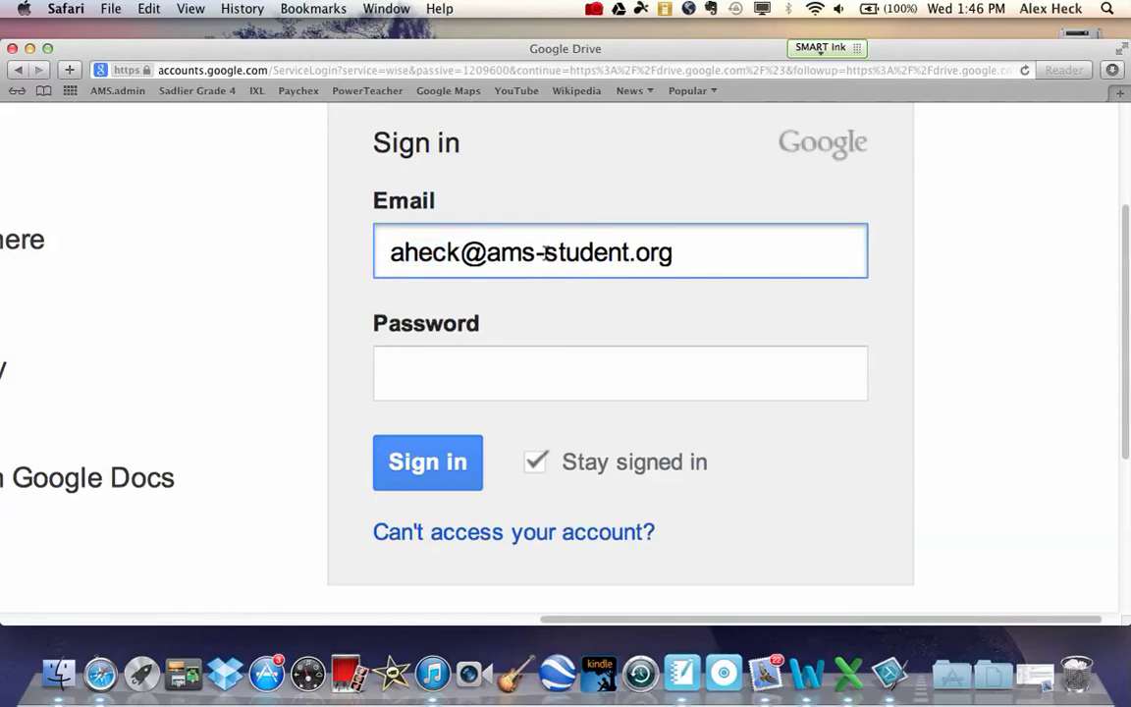
drag(544, 253, 630, 255)
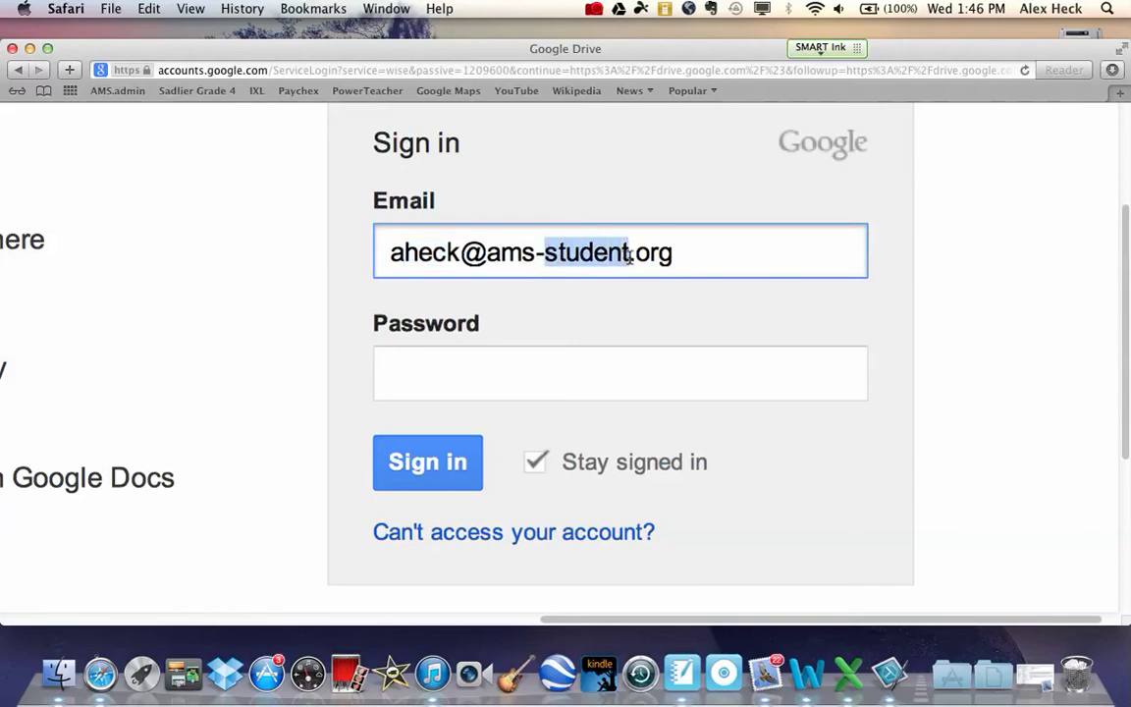
text(teacher)
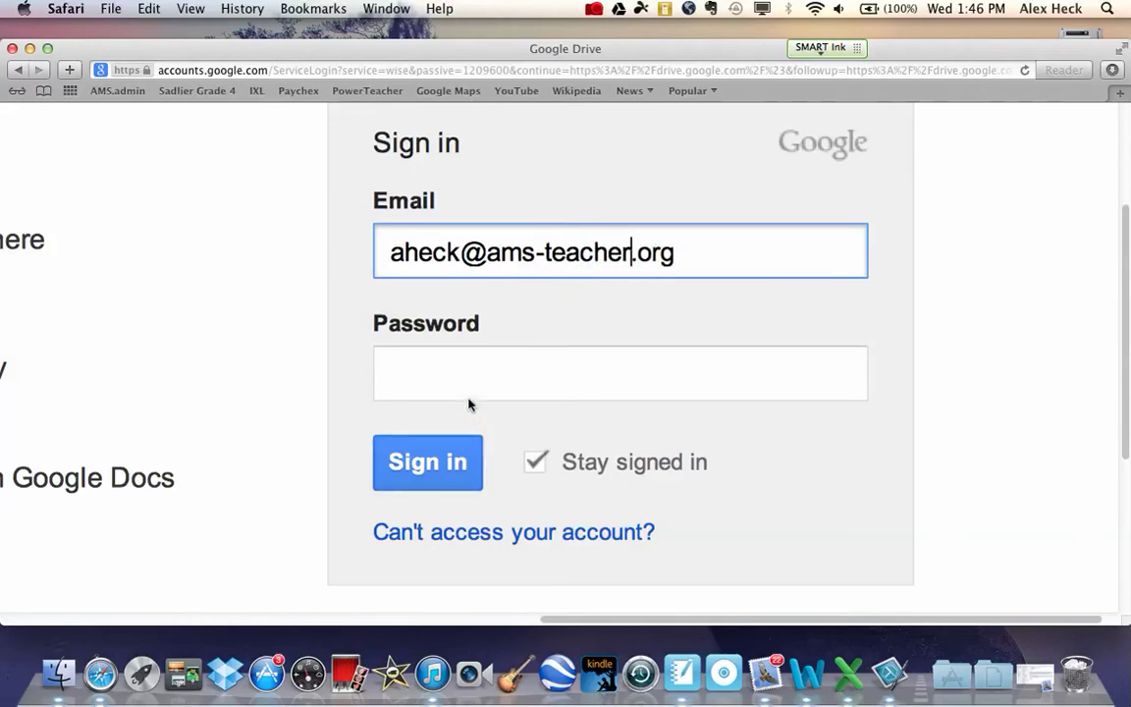
Enter the account password and sign in to My Drive.
drag(630, 253, 546, 251)
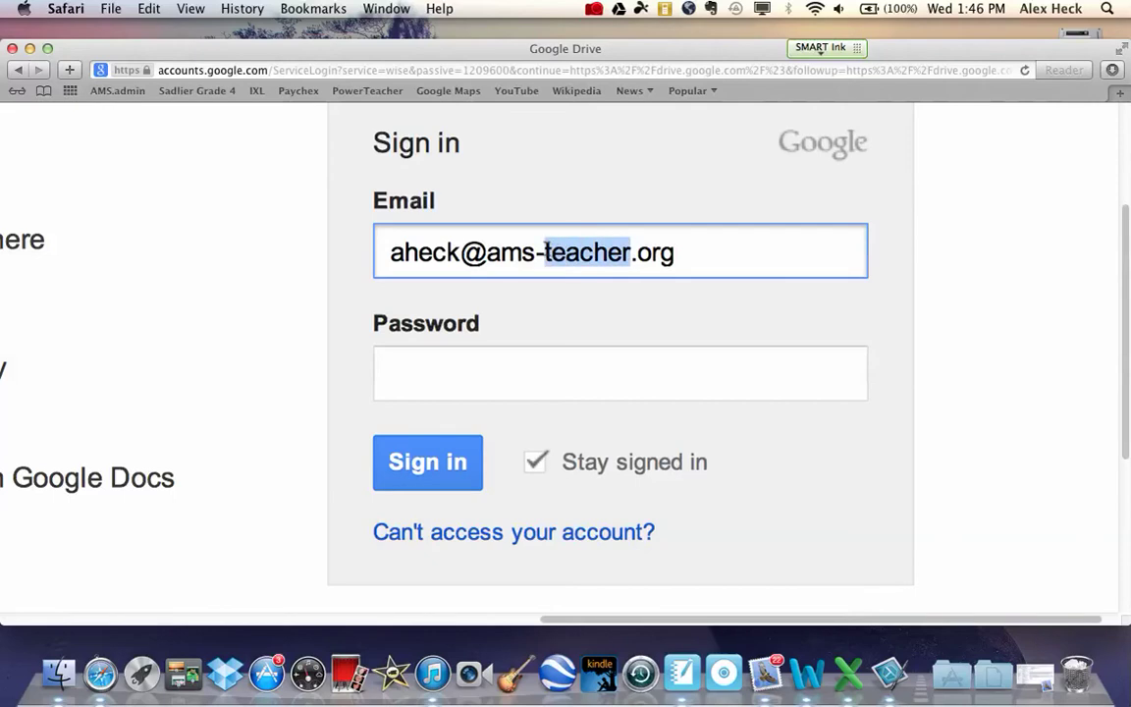
click(451, 382)
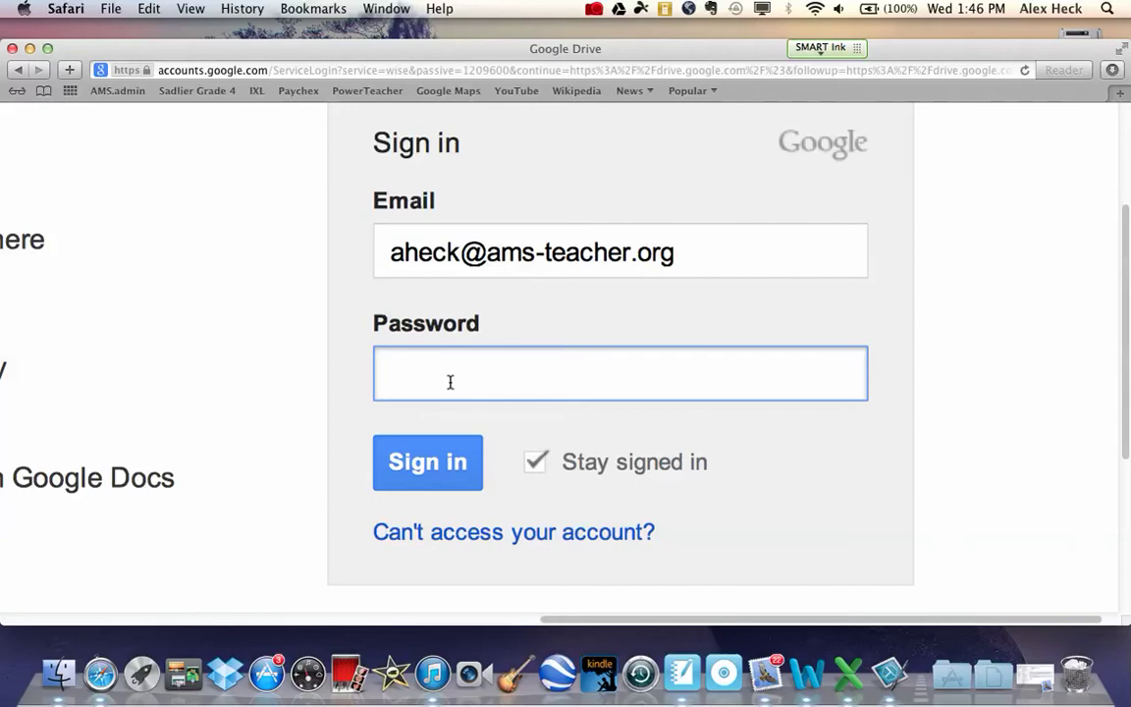
text(••••••••)
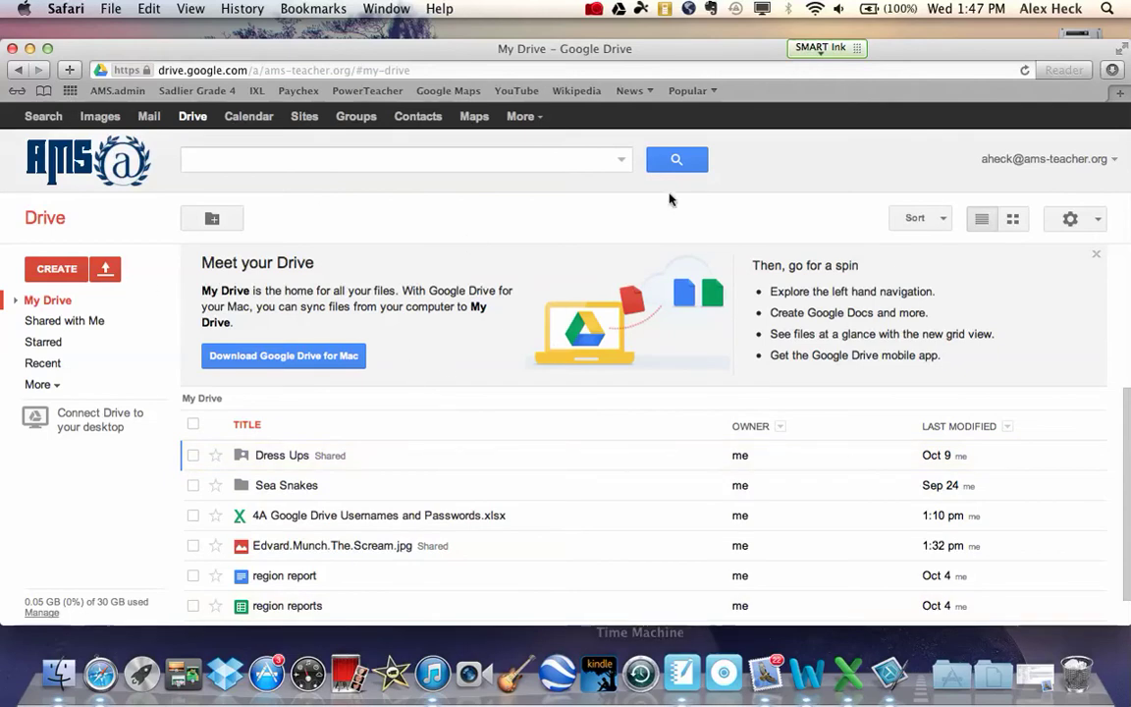
Browse the My Drive list, then sign out of the school account from the account menu.
scroll(442, 584, down, 1)
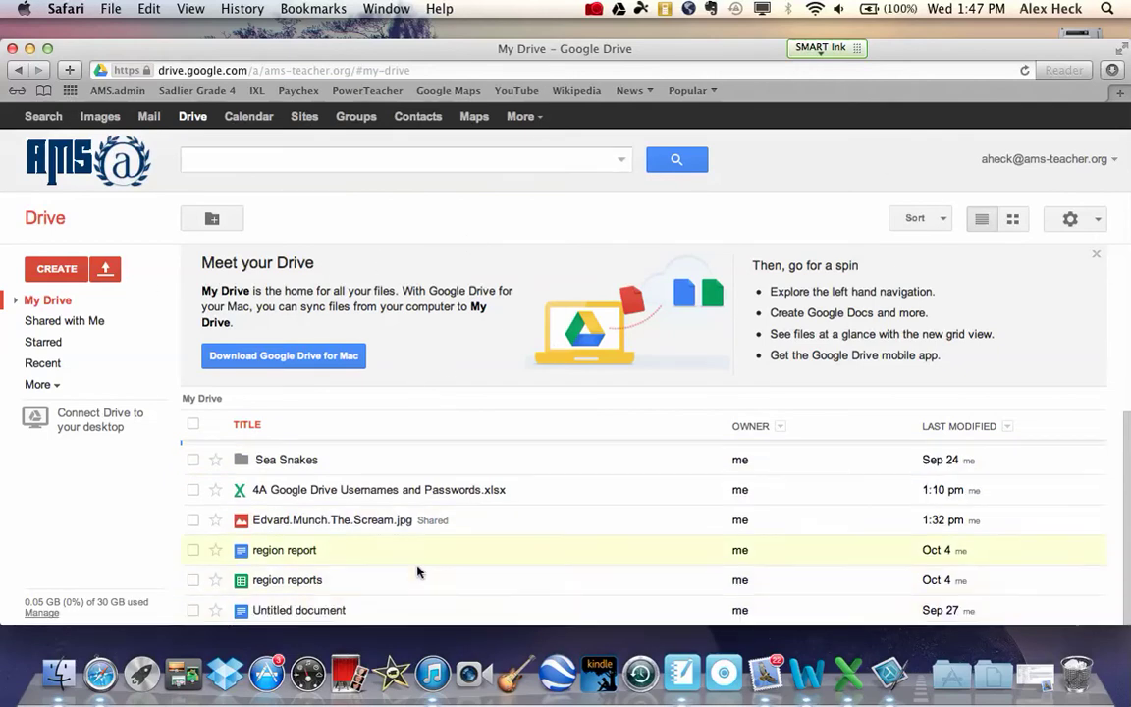
scroll(353, 491, up, 1)
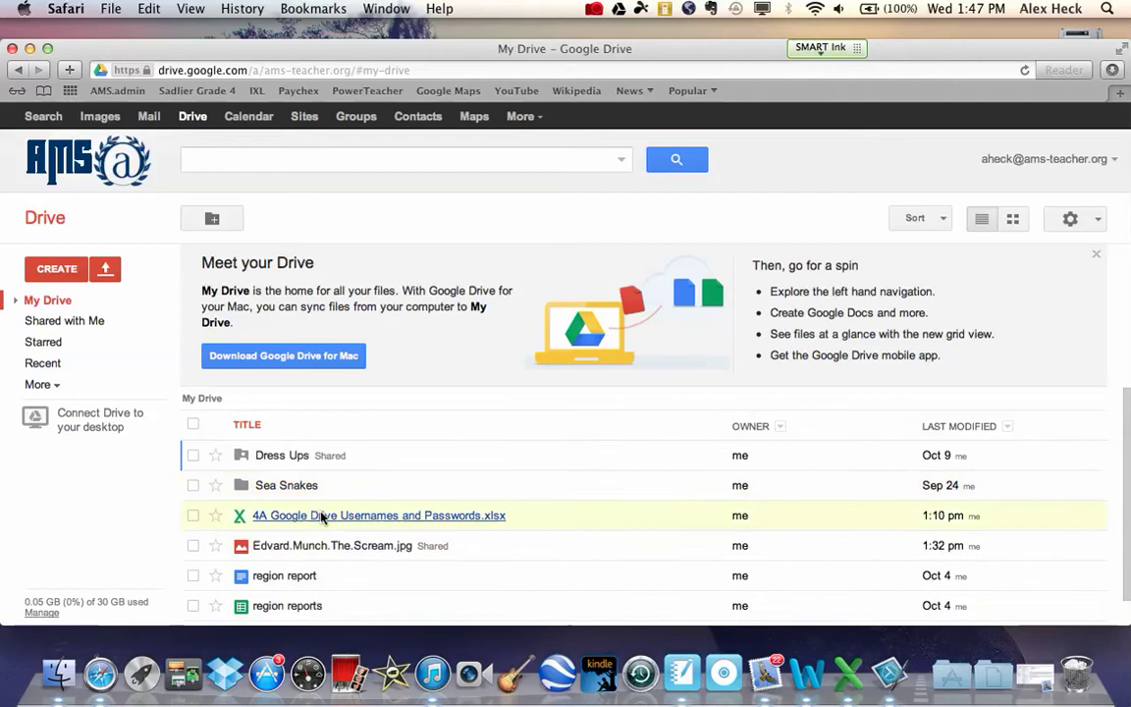
scroll(274, 608, down, 1)
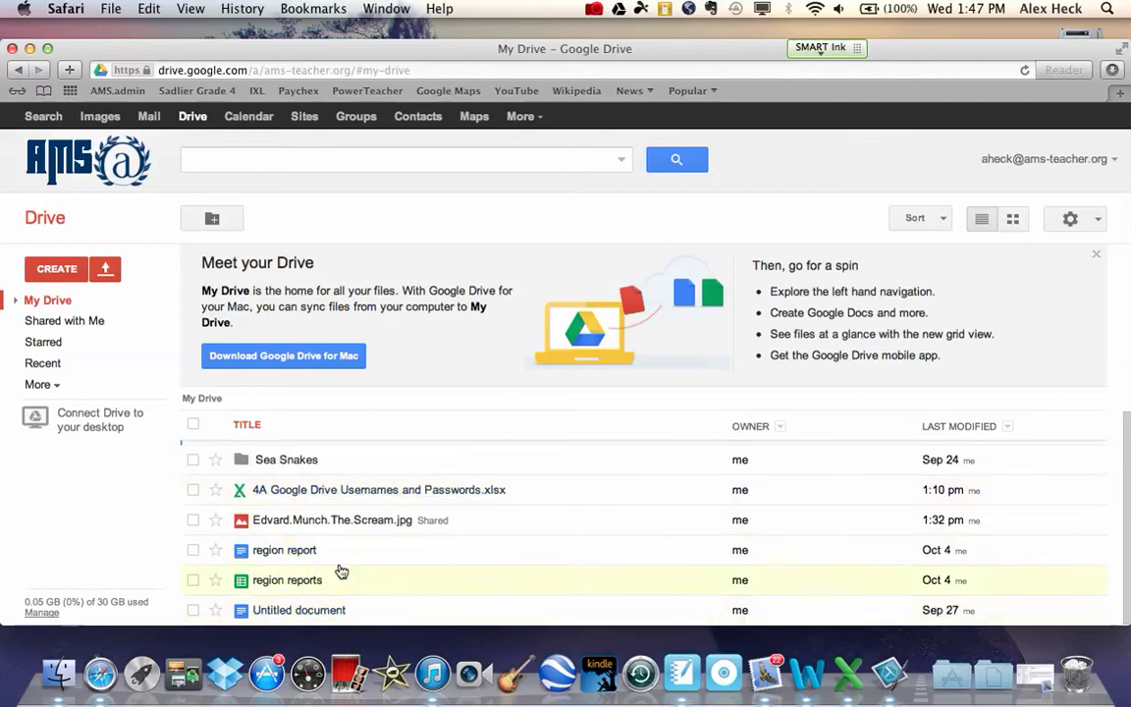
scroll(392, 456, up, 1)
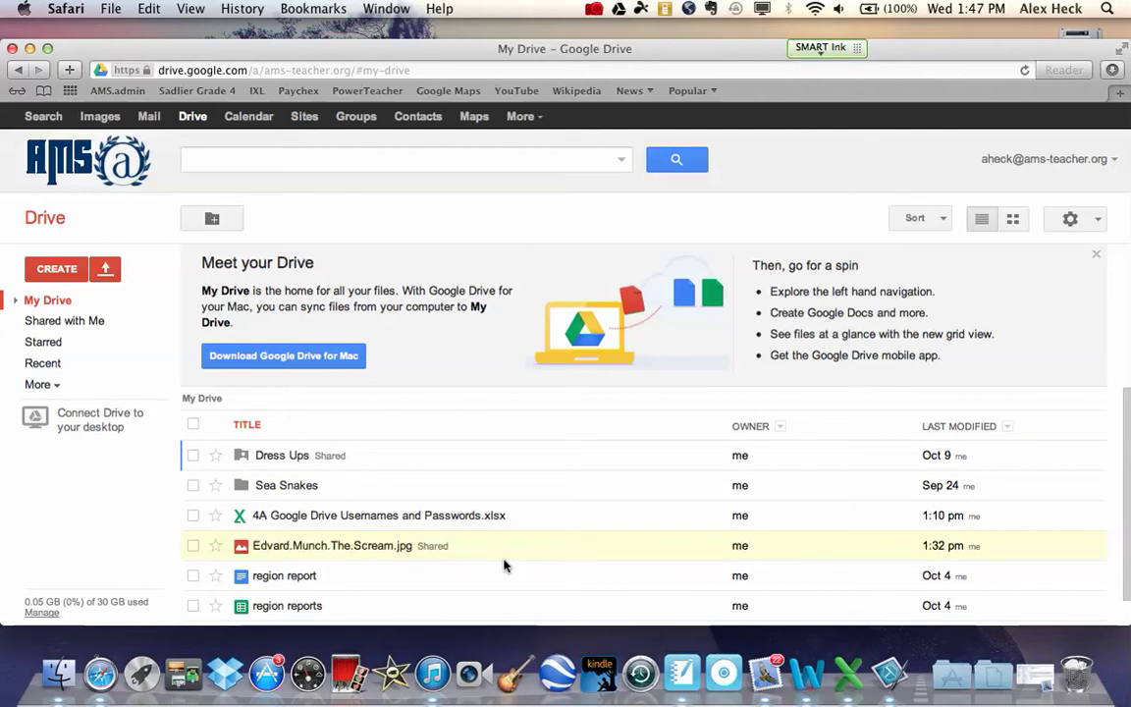
click(1021, 160)
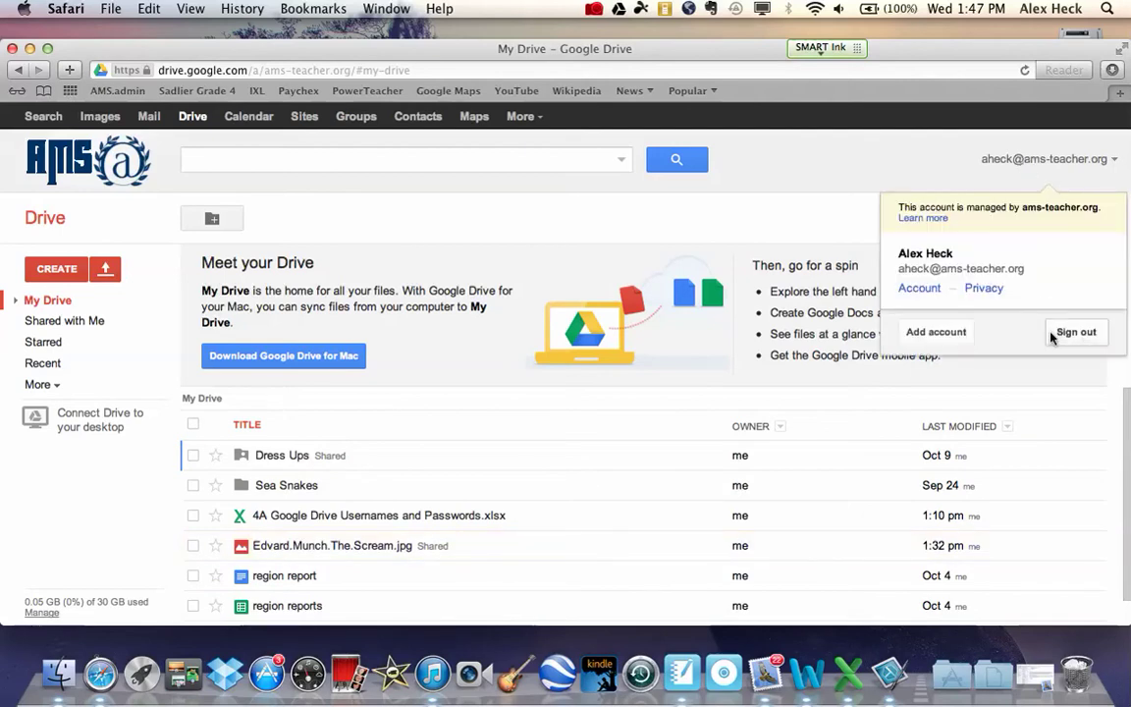
click(1083, 332)
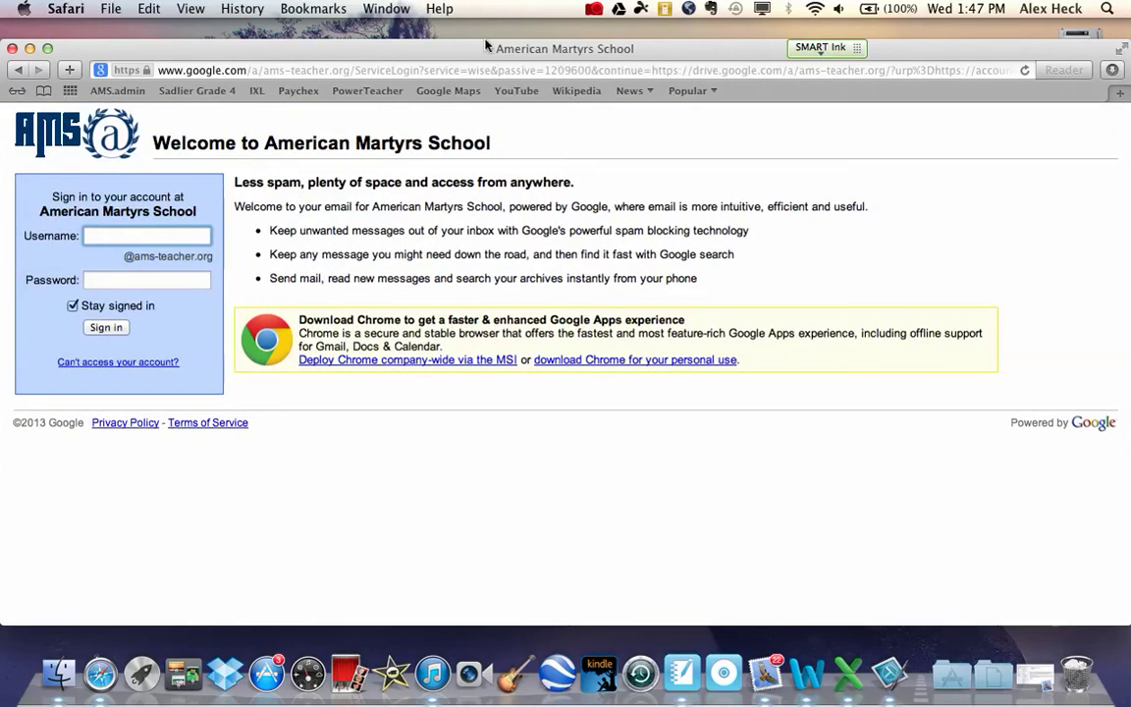
Enter the school username and delete the school domain so only the bare username remains.
scroll(83, 275, up, 5)
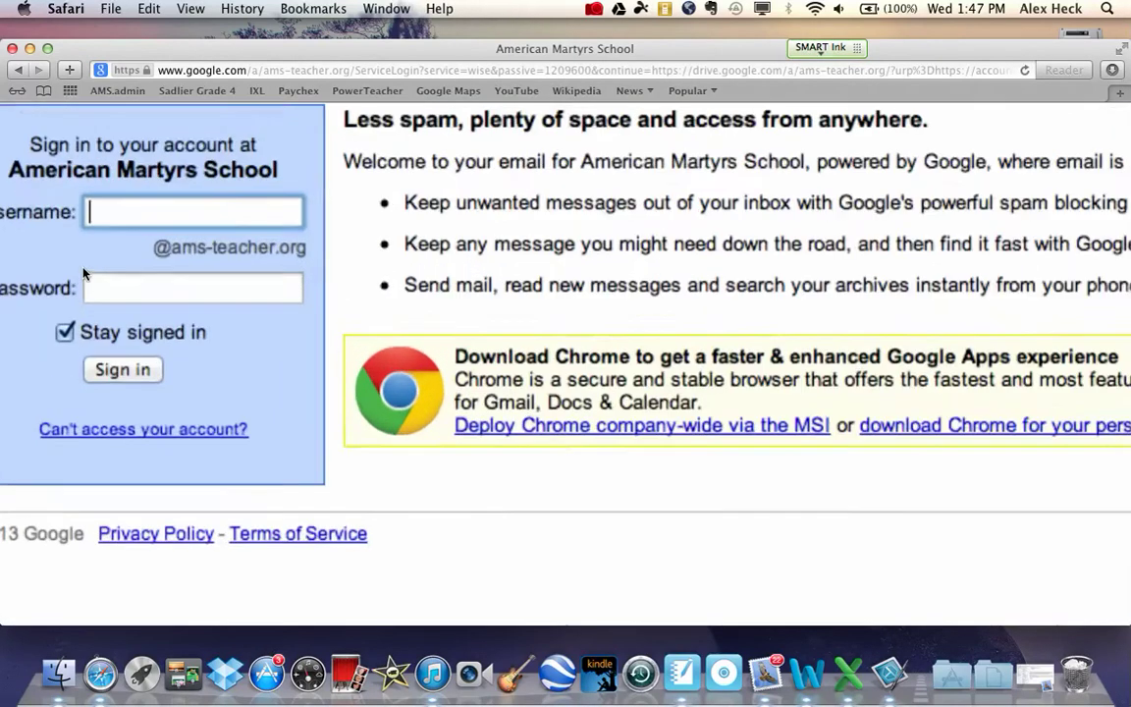
scroll(83, 275, up, 2)
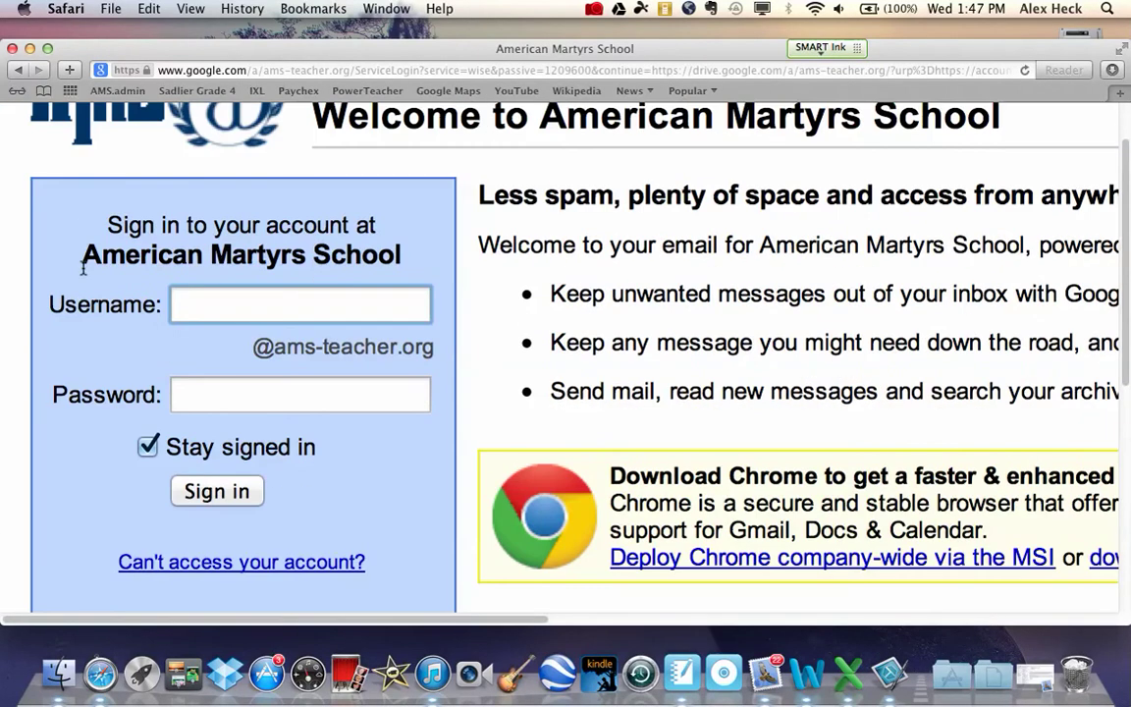
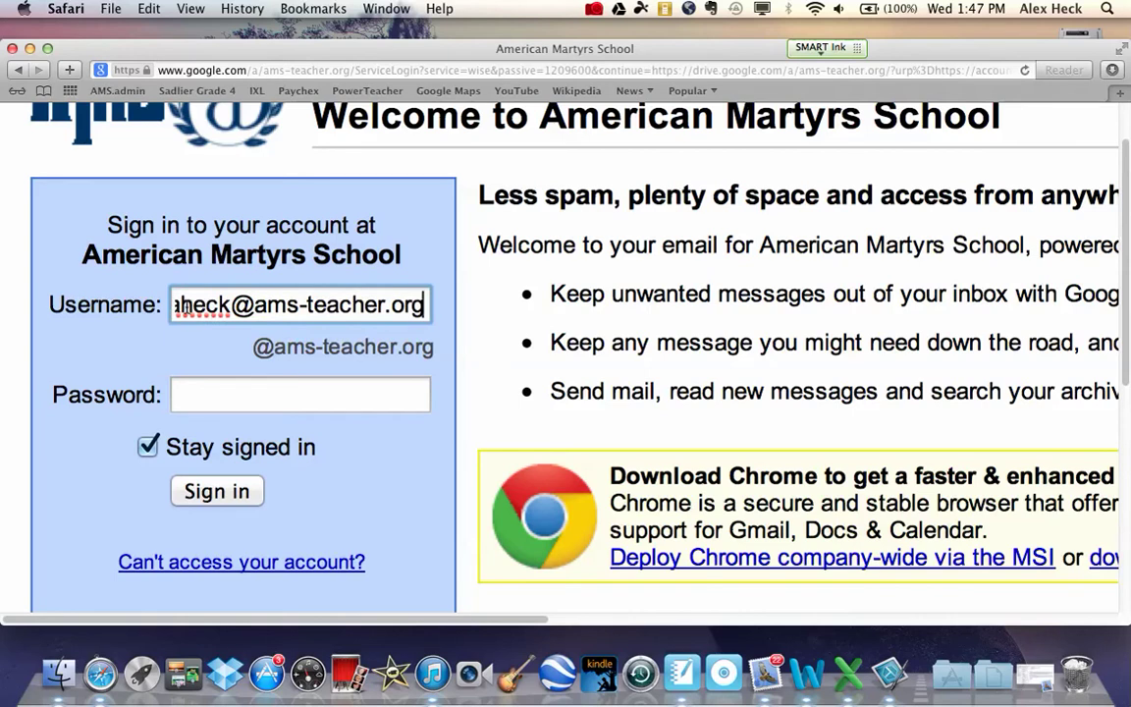
scroll(184, 308, down, 3)
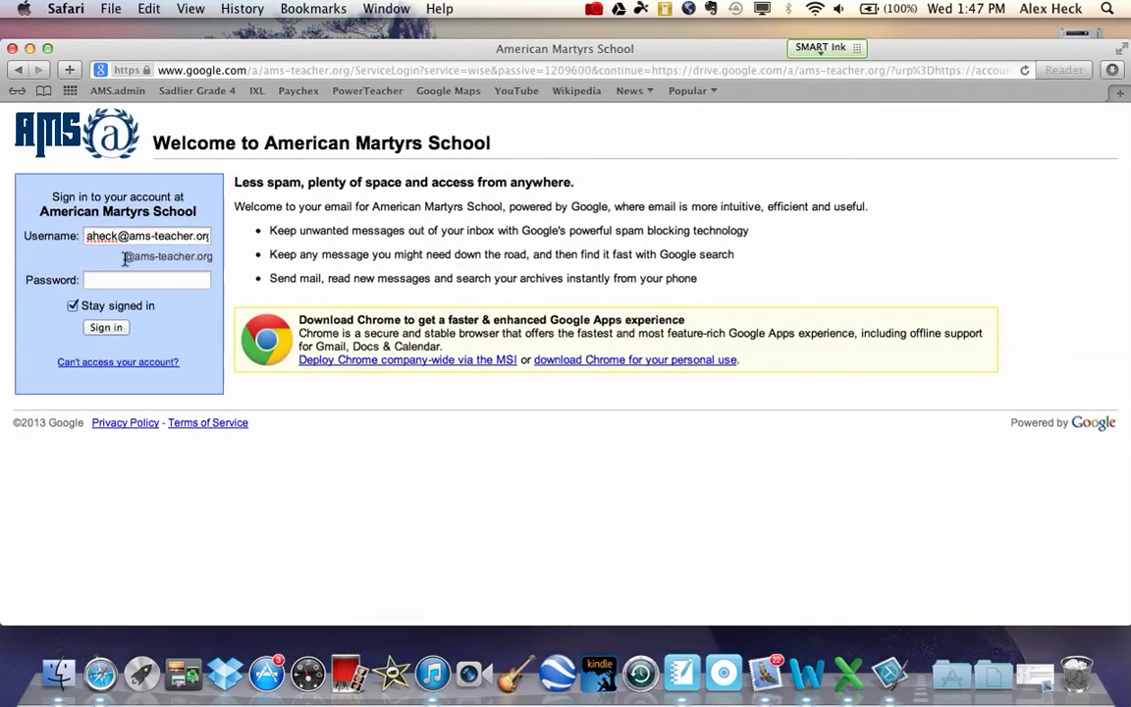
drag(125, 256, 212, 256)
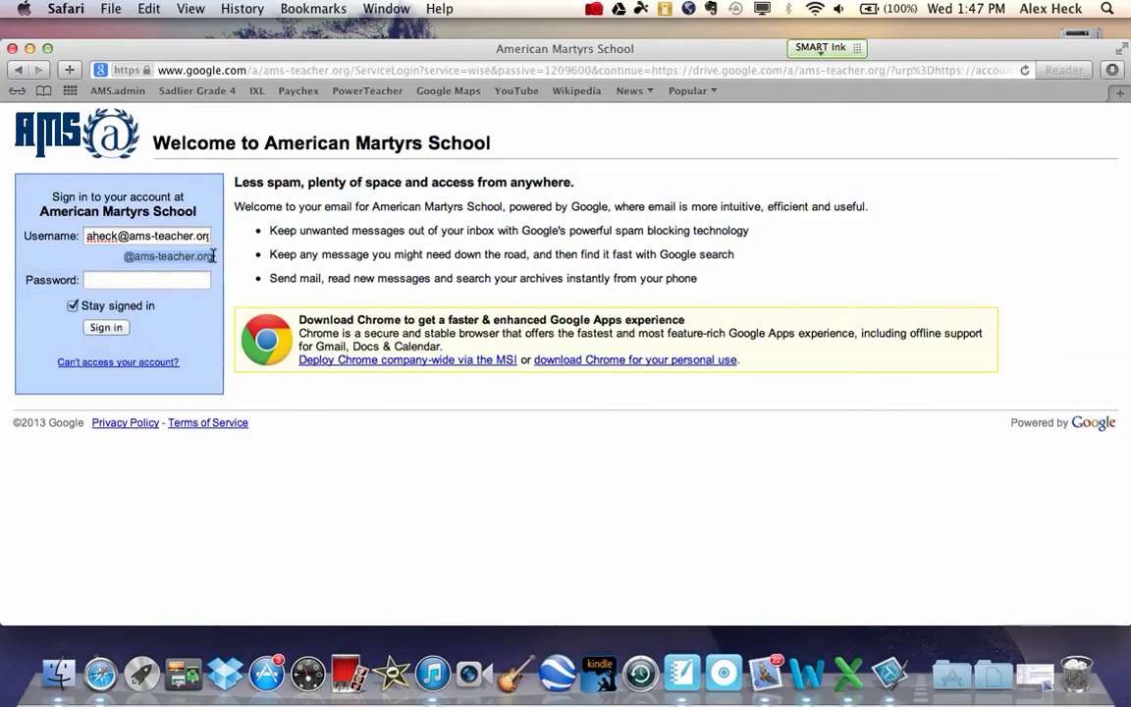
scroll(169, 280, up, 3)
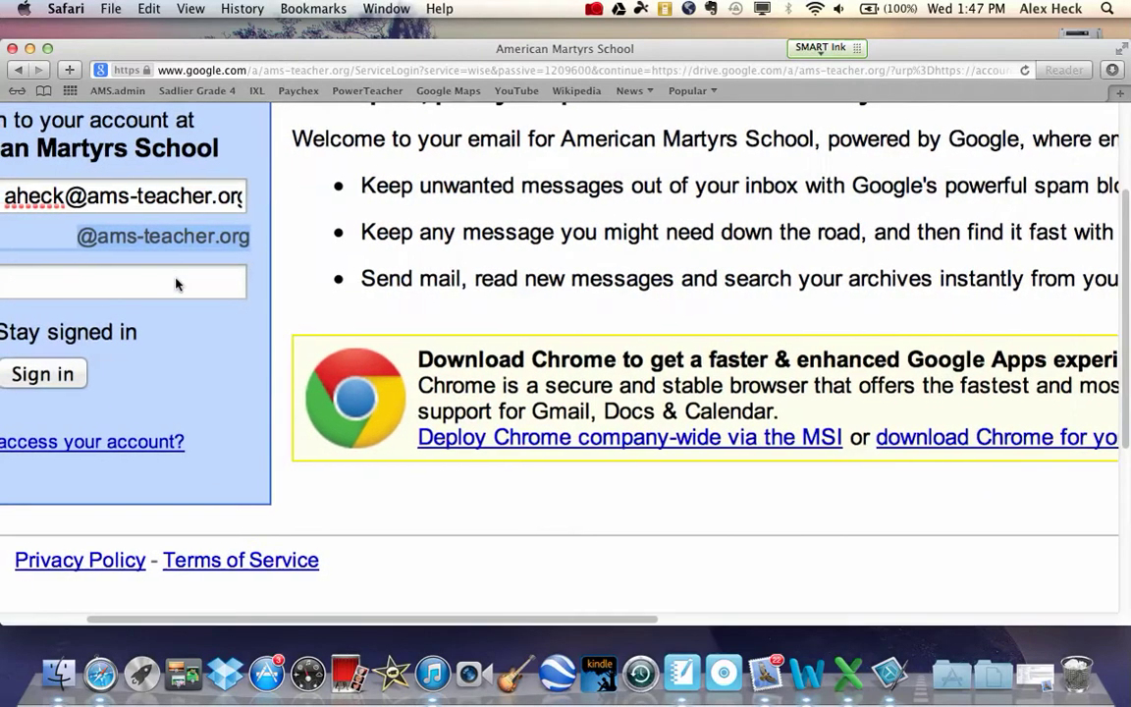
scroll(177, 284, down, 3)
scroll(242, 314, up, 2)
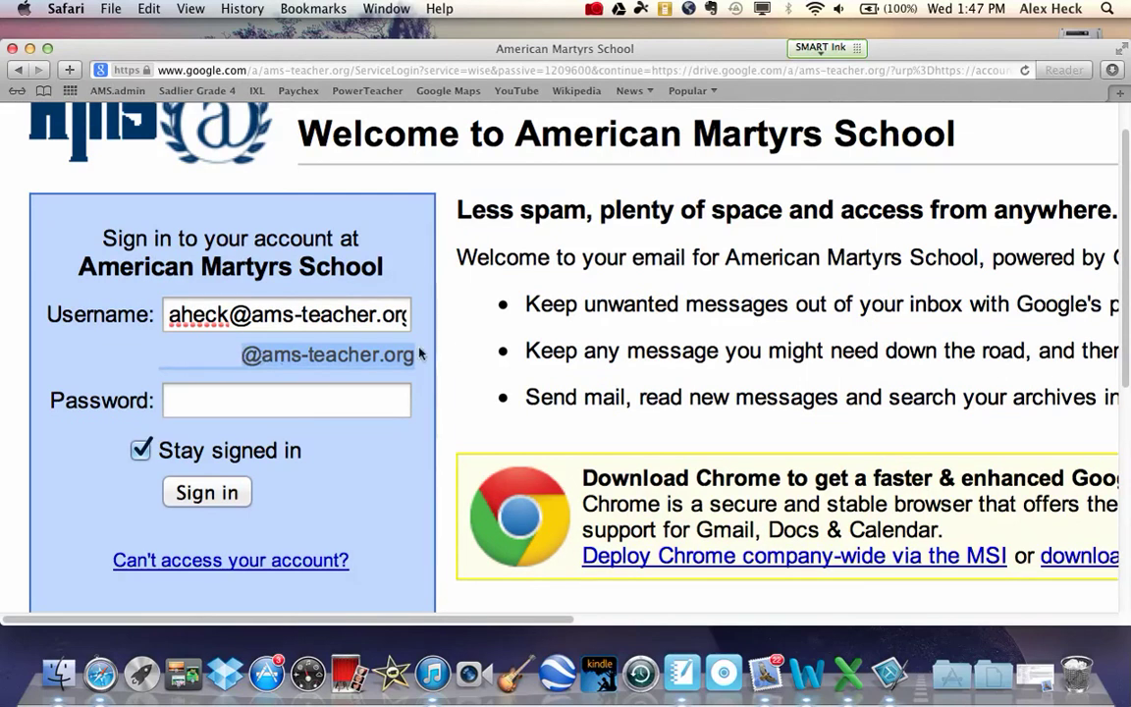
click(212, 306)
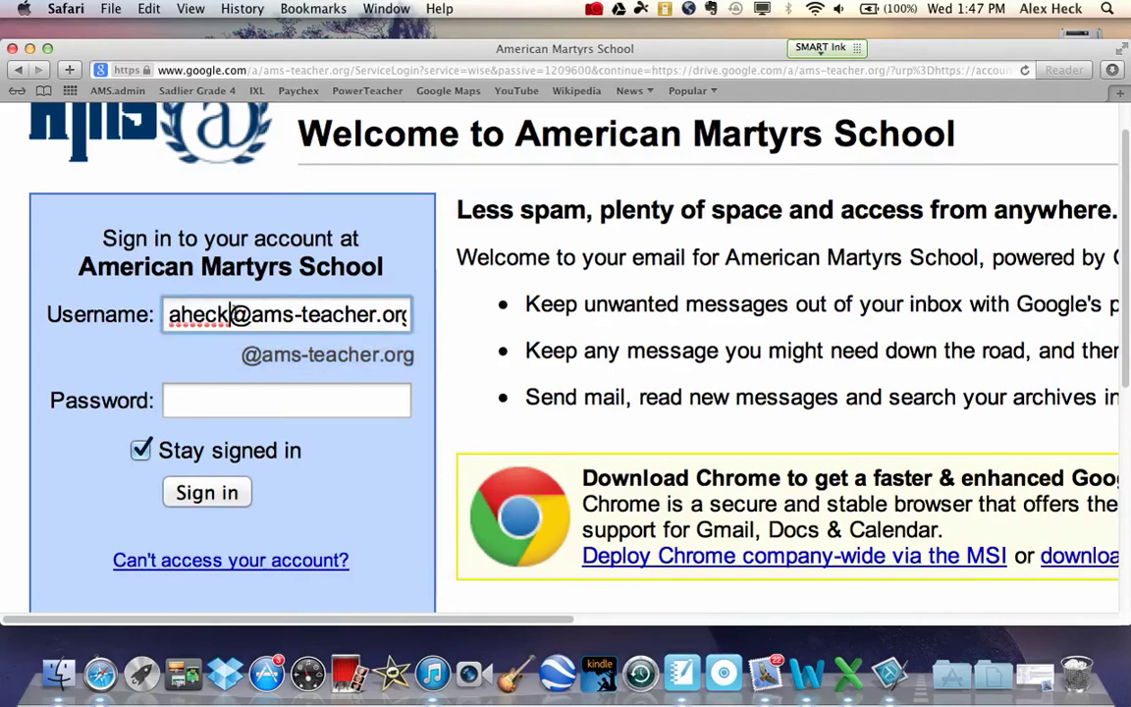
click(402, 314)
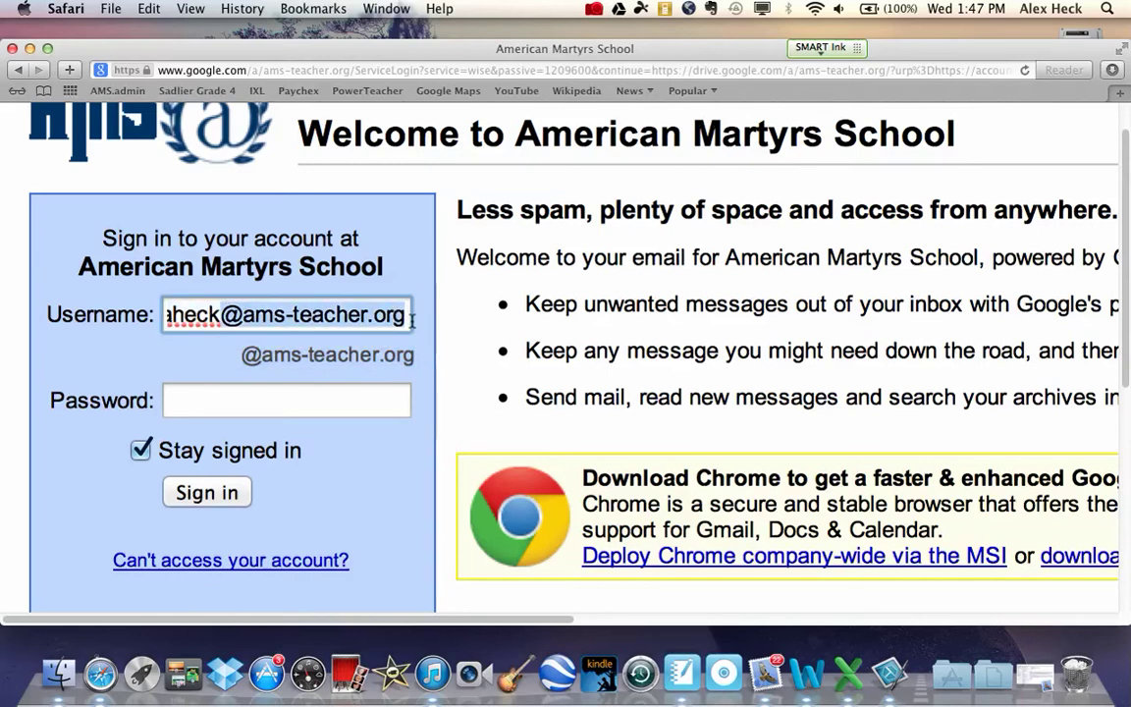
key(BackSpace)
key(BackSpace)
key(BackSpace)
key(BackSpace)
key(BackSpace)
key(BackSpace)
key(BackSpace)
key(BackSpace)
key(BackSpace)
key(BackSpace)
key(BackSpace)
key(BackSpace)
key(BackSpace)
key(BackSpace)
key(BackSpace)
key(BackSpace)
scroll(329, 369, down, 3)
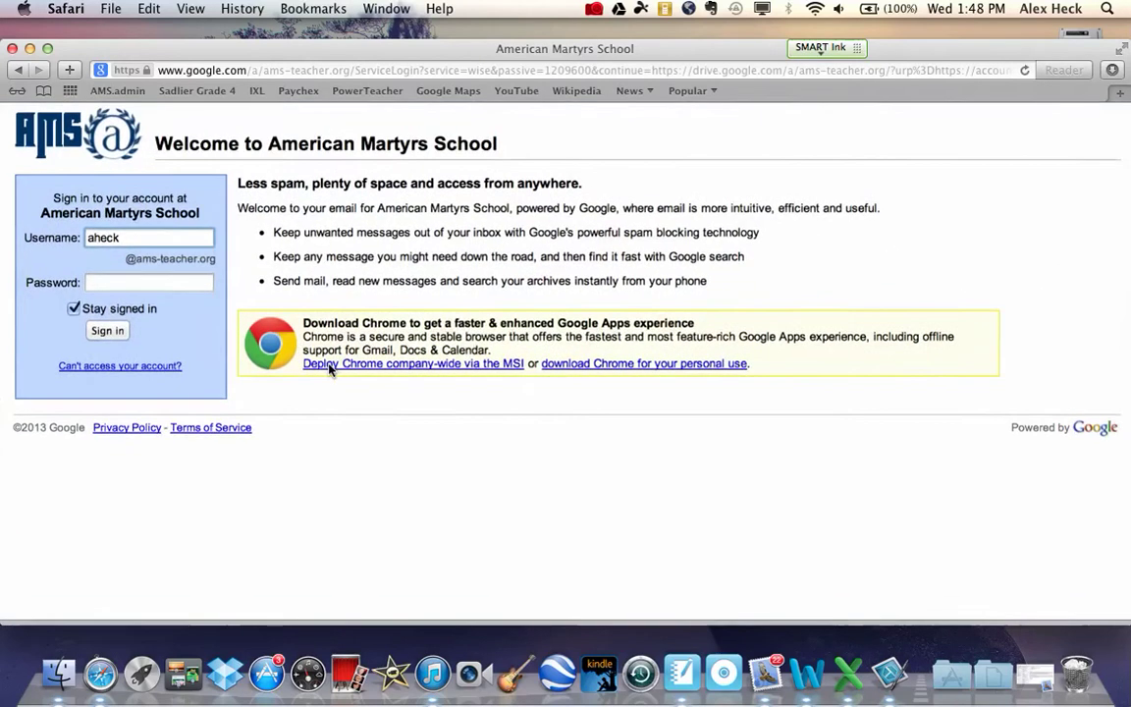
click(118, 249)
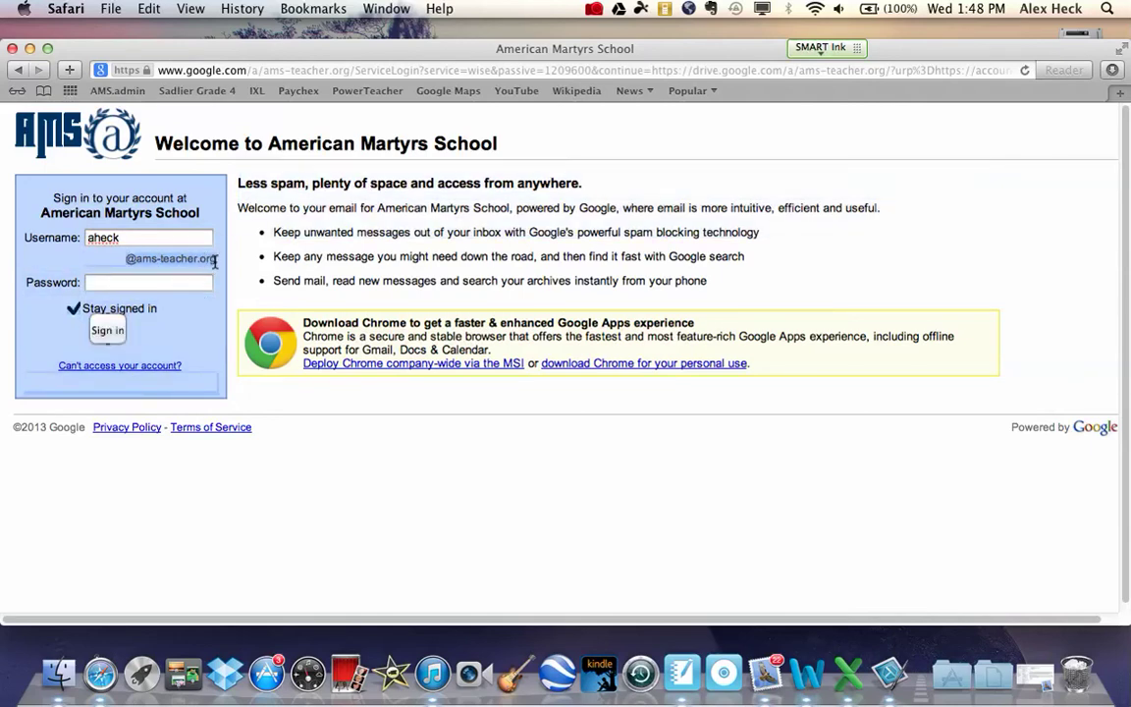
Enter the account password and submit to sign back into Google Drive.
scroll(116, 261, up, 5)
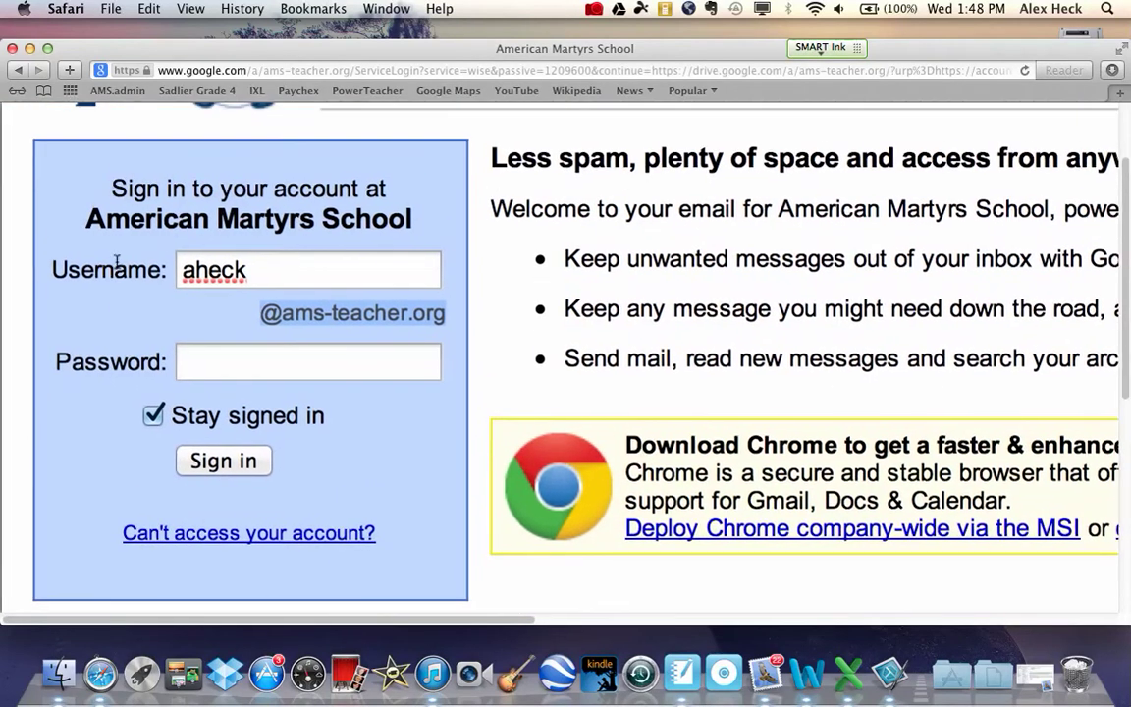
click(198, 358)
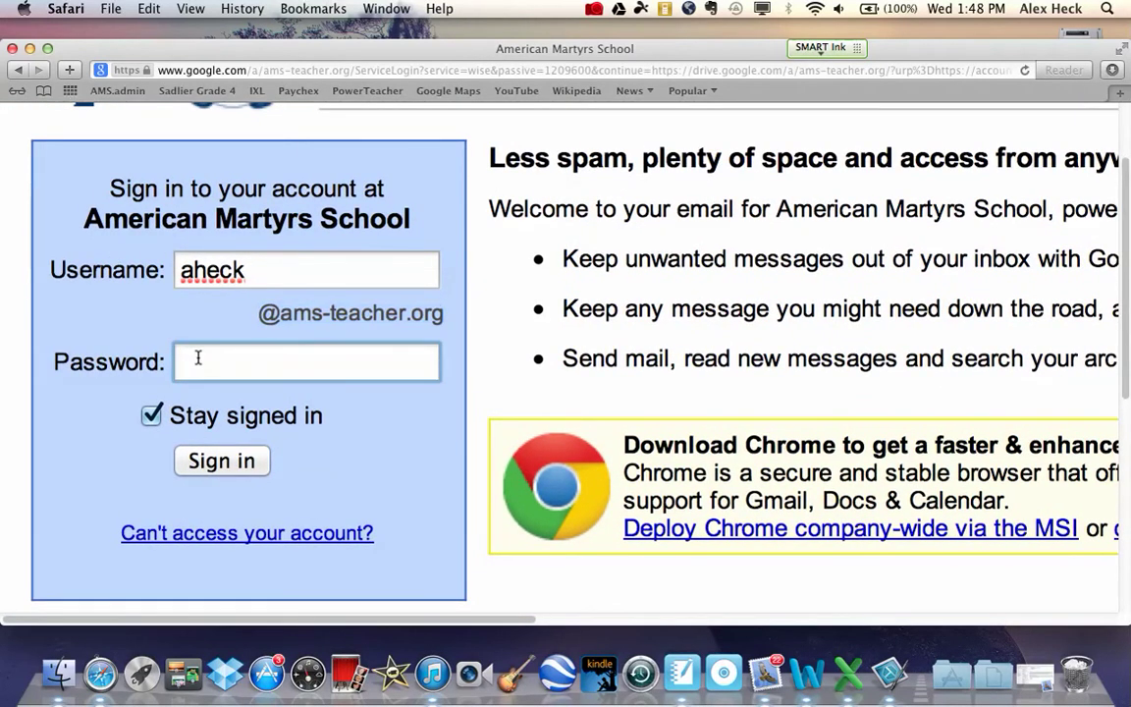
text(••••••••)
key(Return)
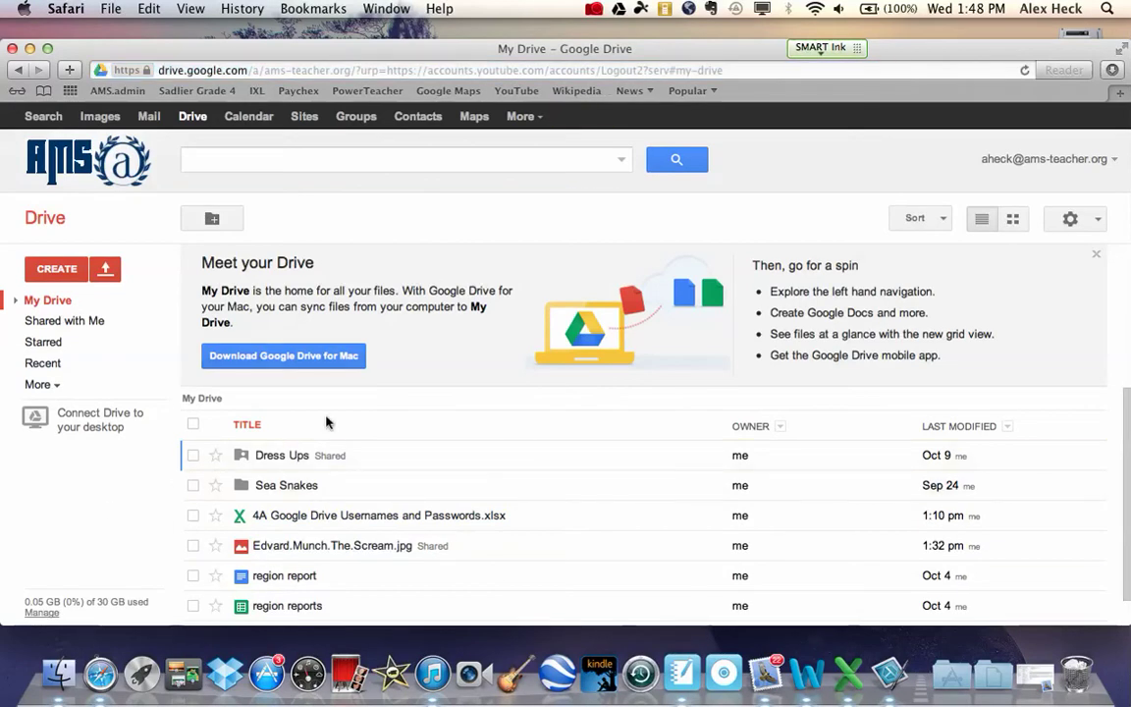
Sign out of the school account from the account menu.
click(1046, 159)
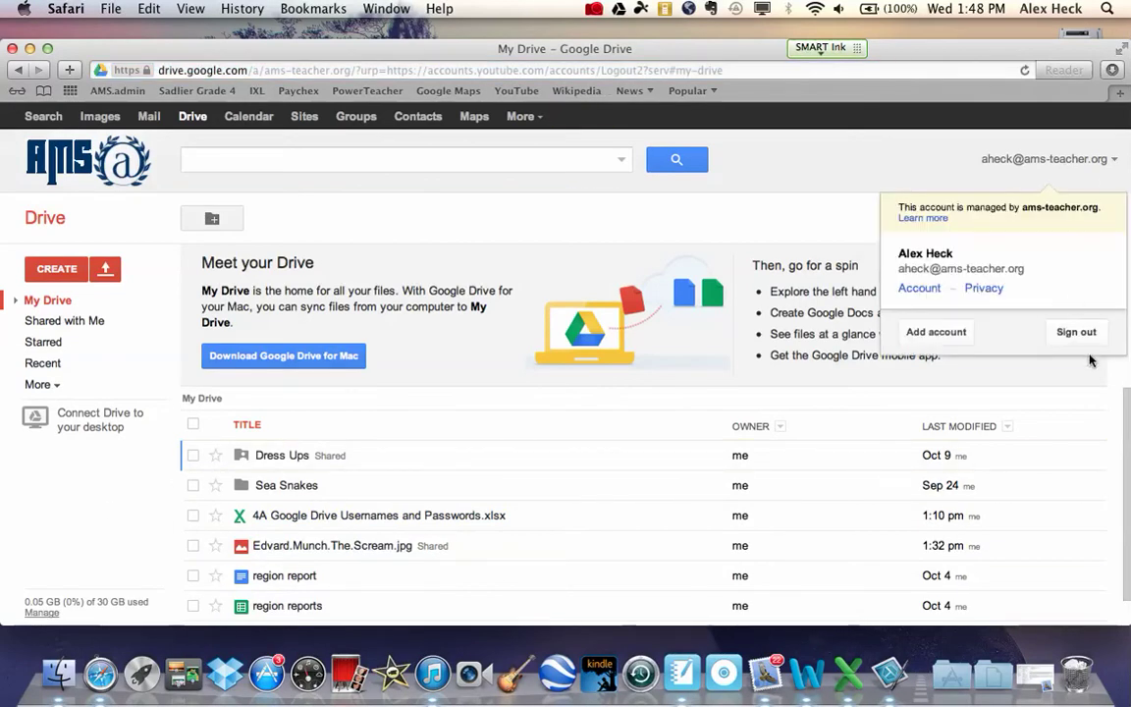
click(1076, 332)
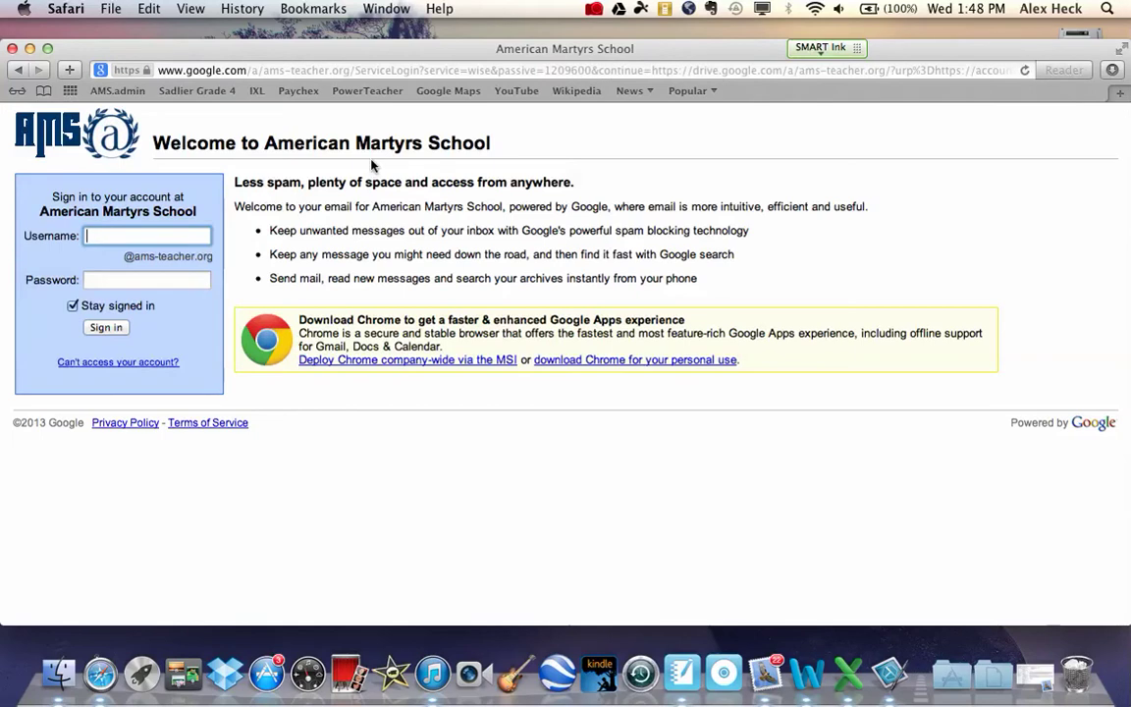
click(126, 255)
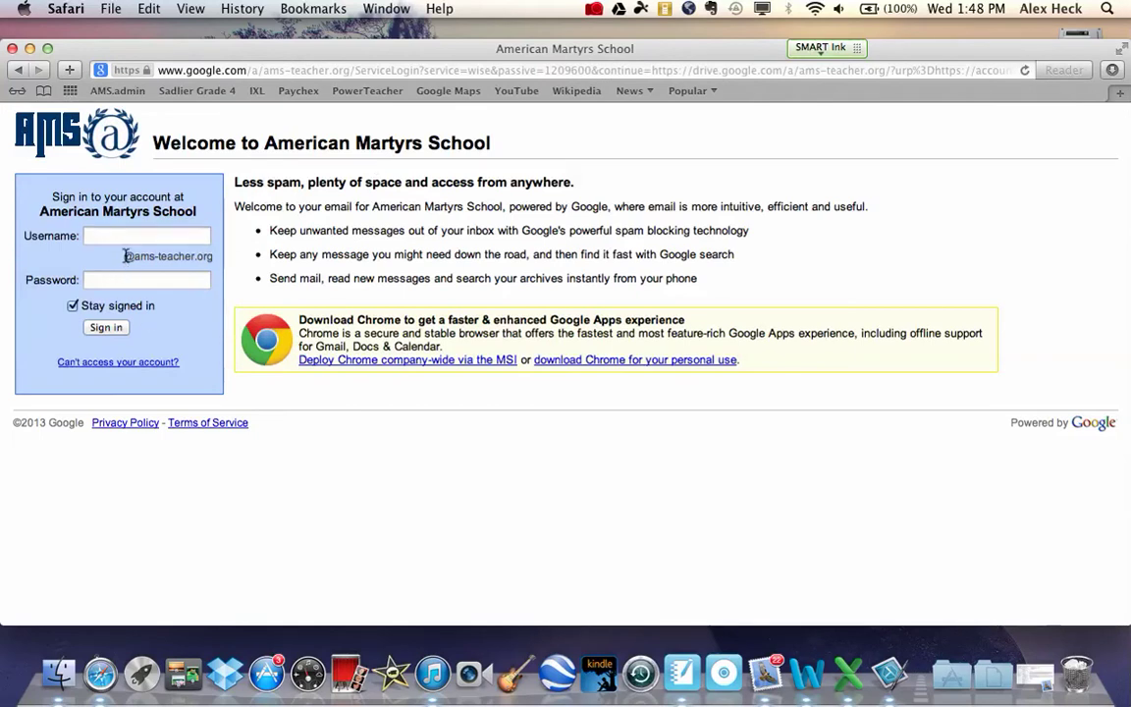
Highlight the school domain text on the sign-in page and select the web address.
drag(125, 255, 213, 255)
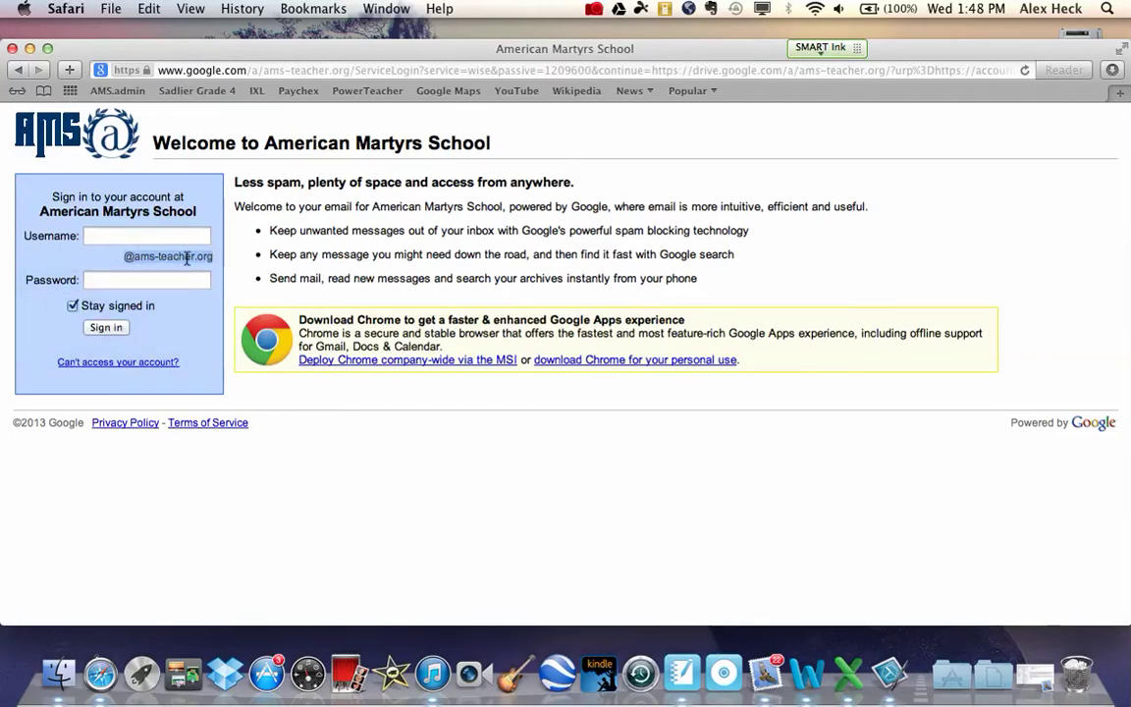
scroll(187, 257, up, 5)
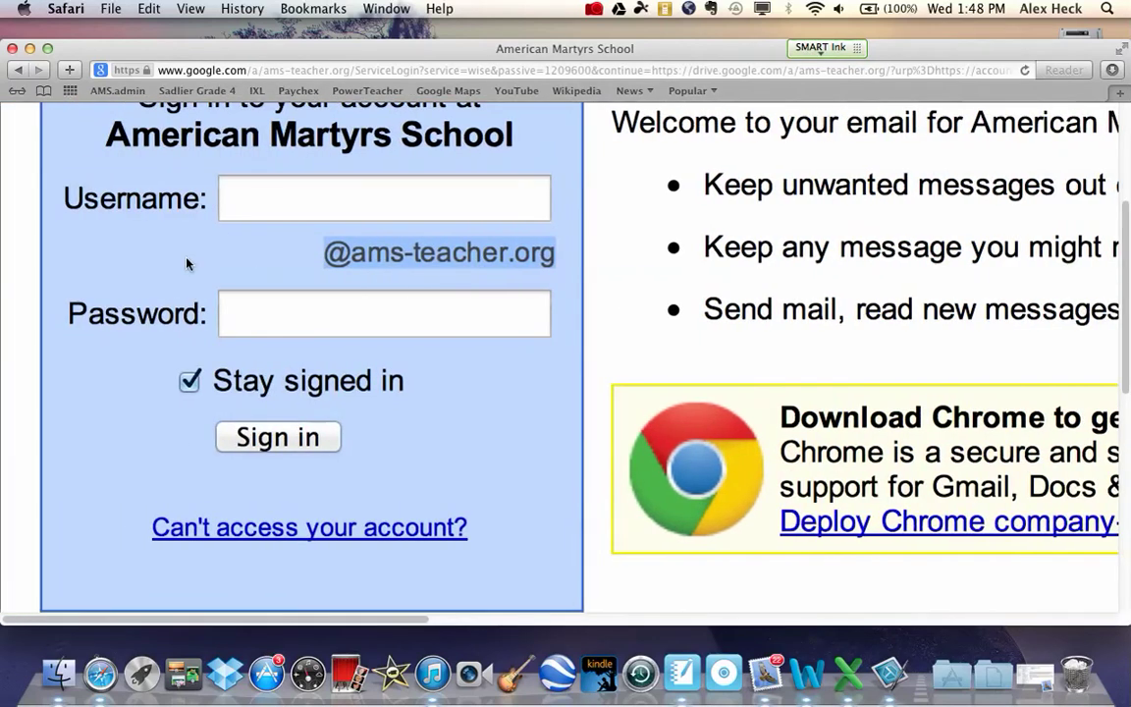
scroll(186, 263, up, 2)
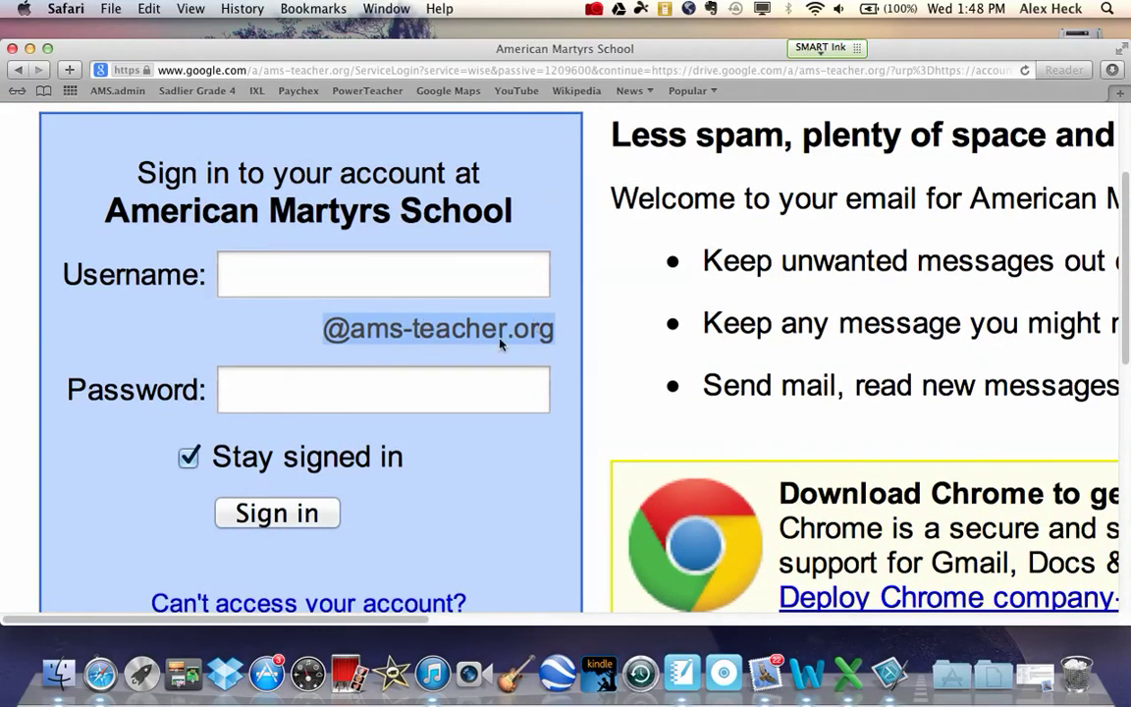
click(347, 302)
drag(323, 329, 555, 329)
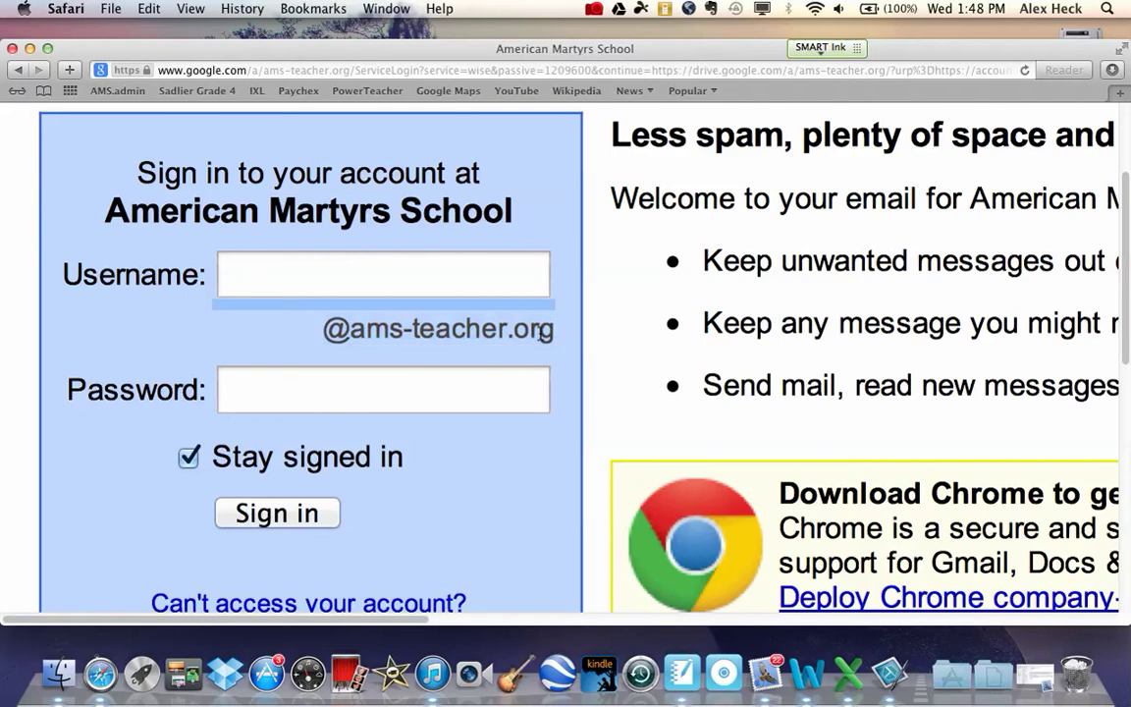
click(368, 67)
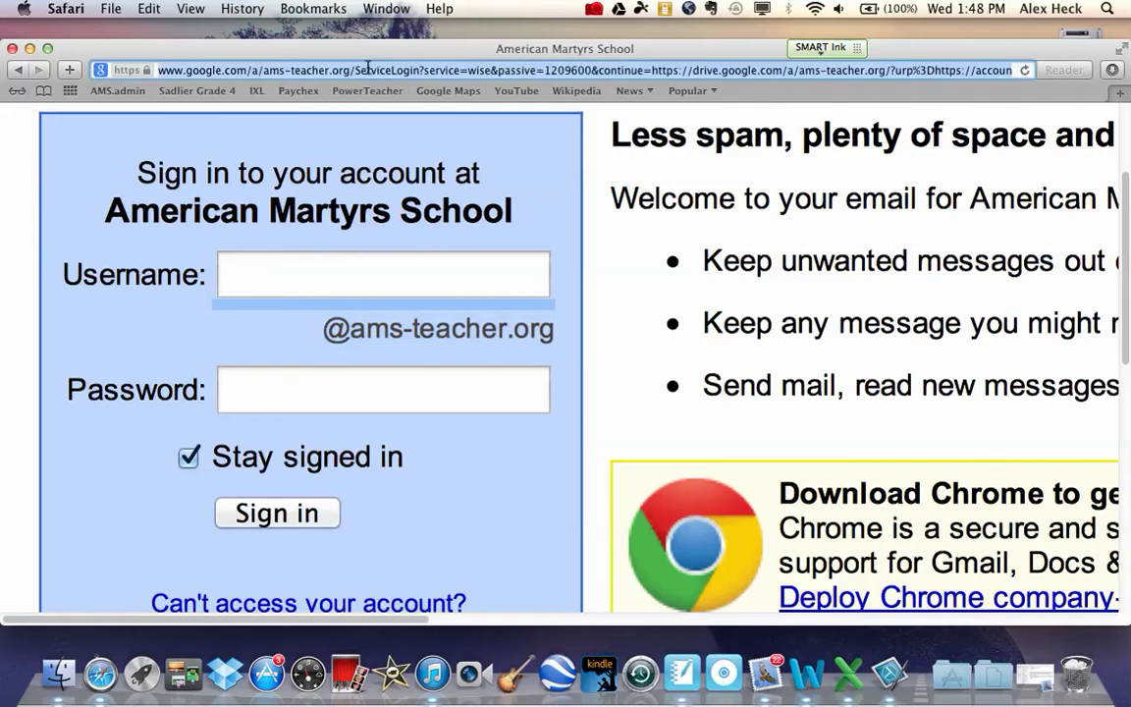
Go to google.com, search for 'drive' and open the Google Drive result.
text(google)
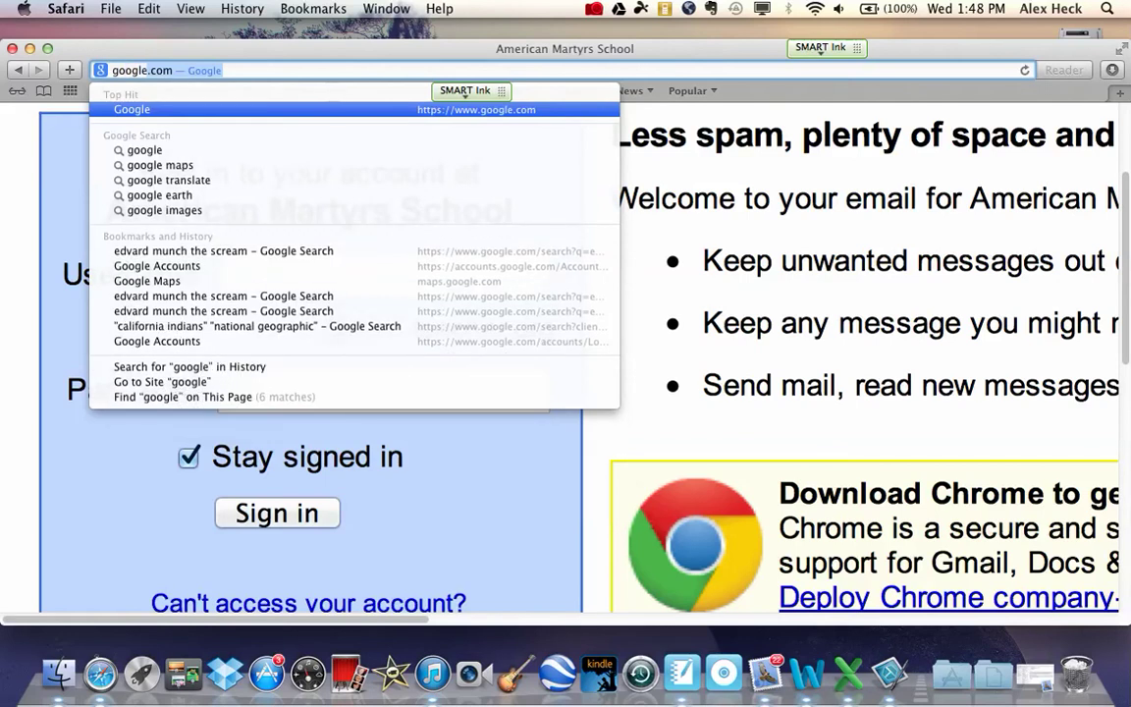
key(Return)
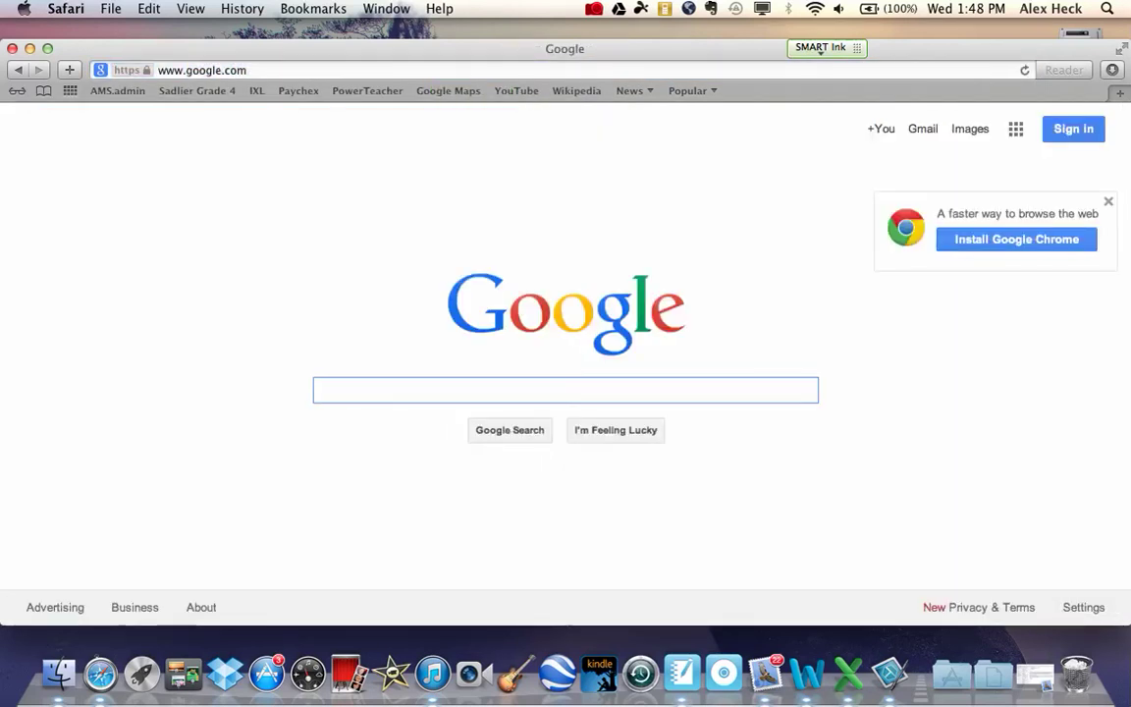
text(dr)
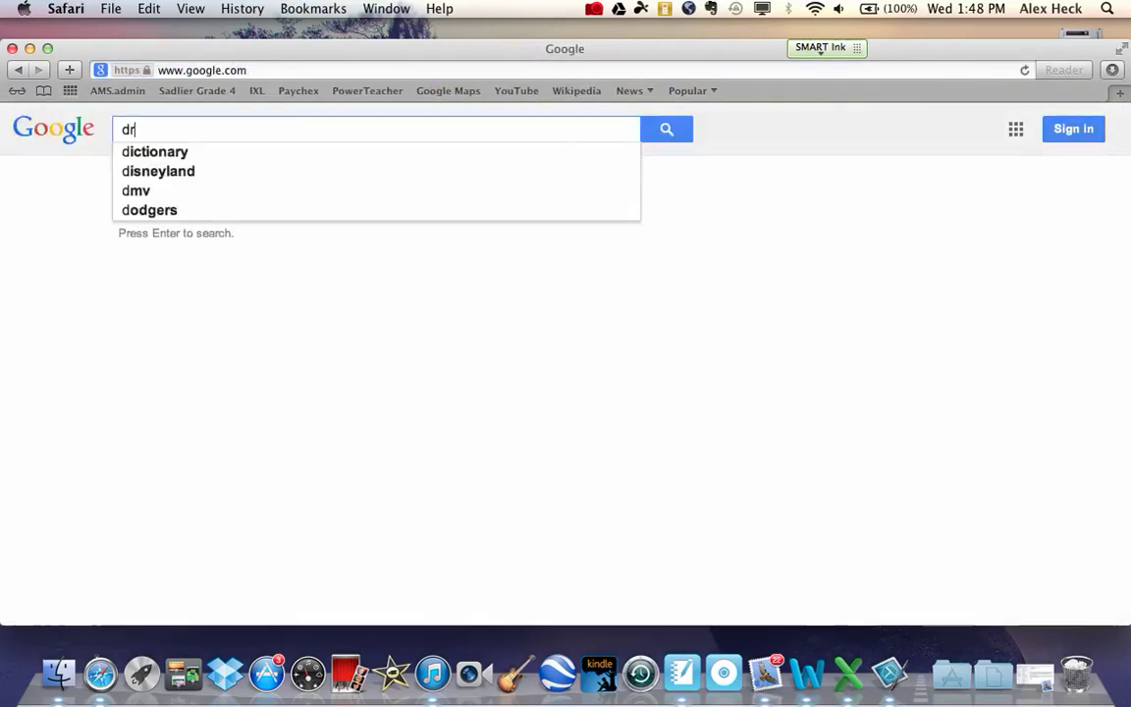
text(ive)
key(Return)
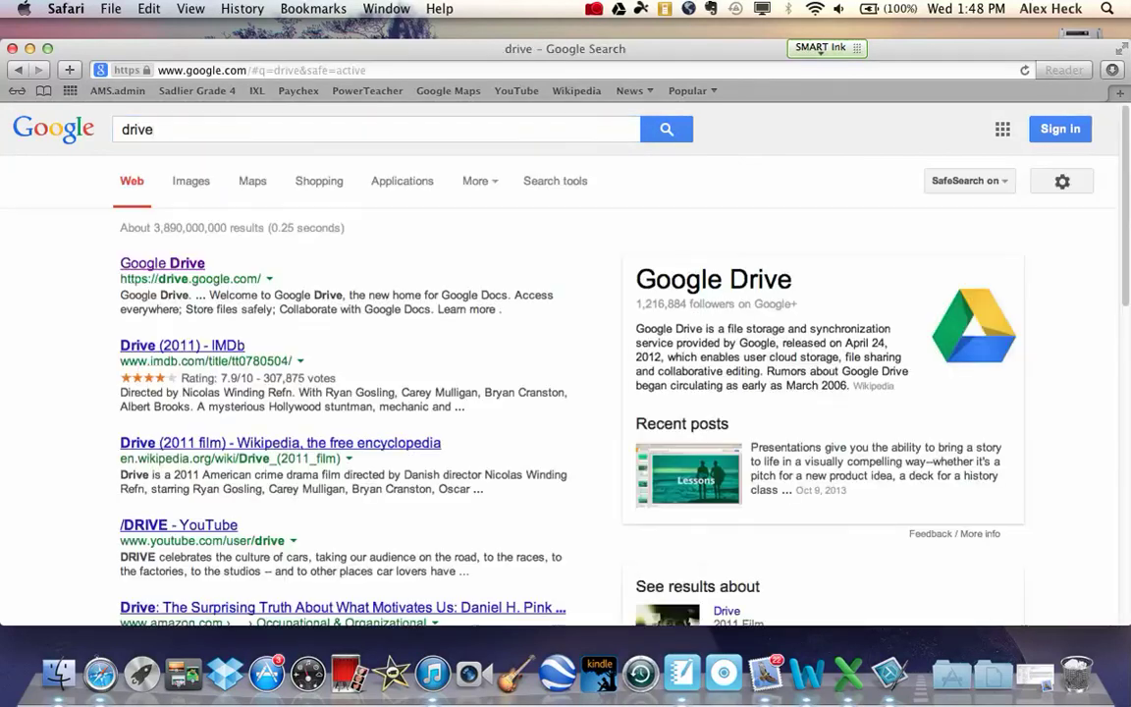
click(155, 263)
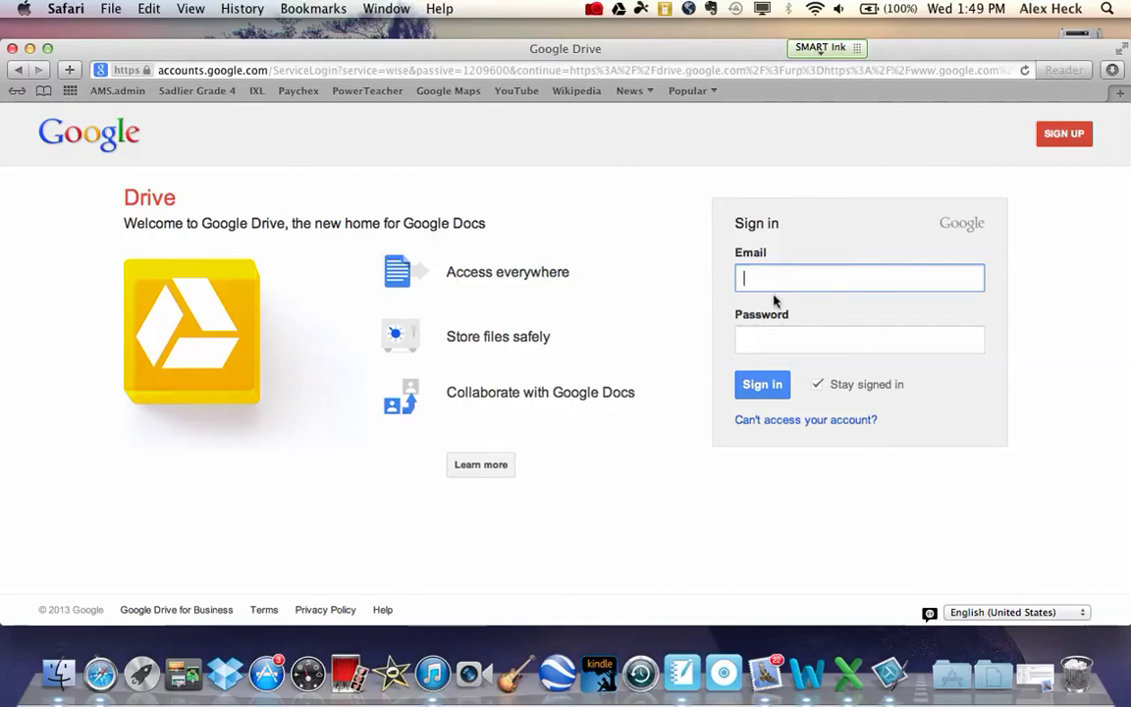
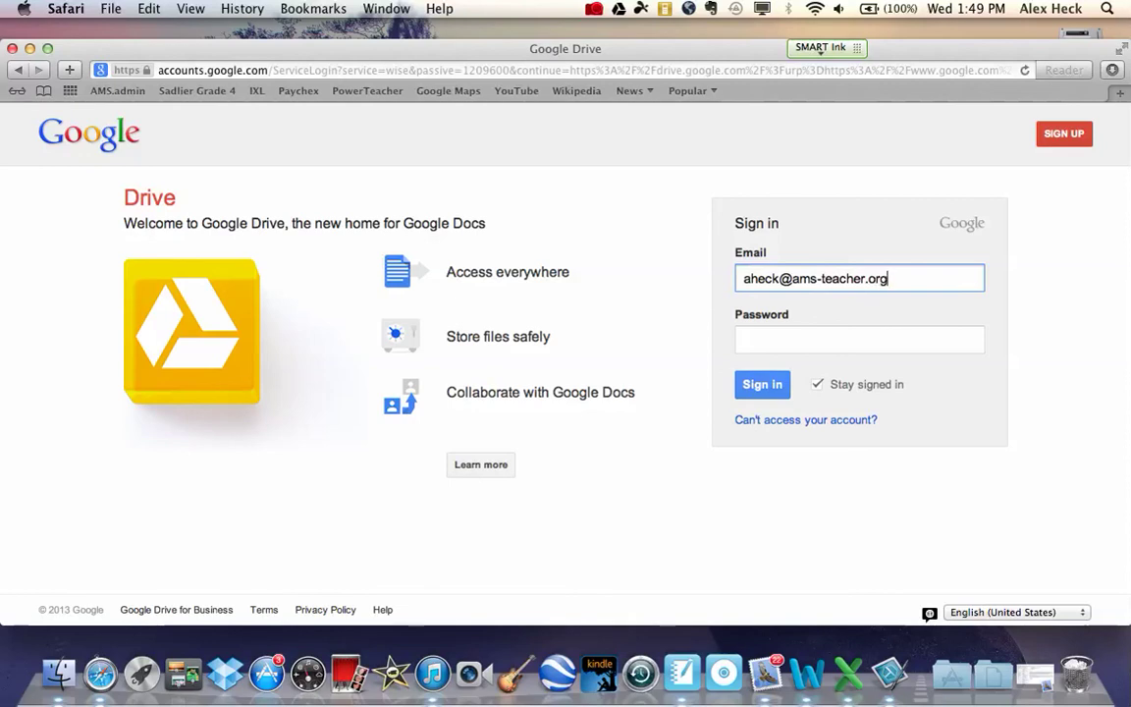
Sign in with the full school e-mail address and password on the standard Google sign-in page.
click(859, 340)
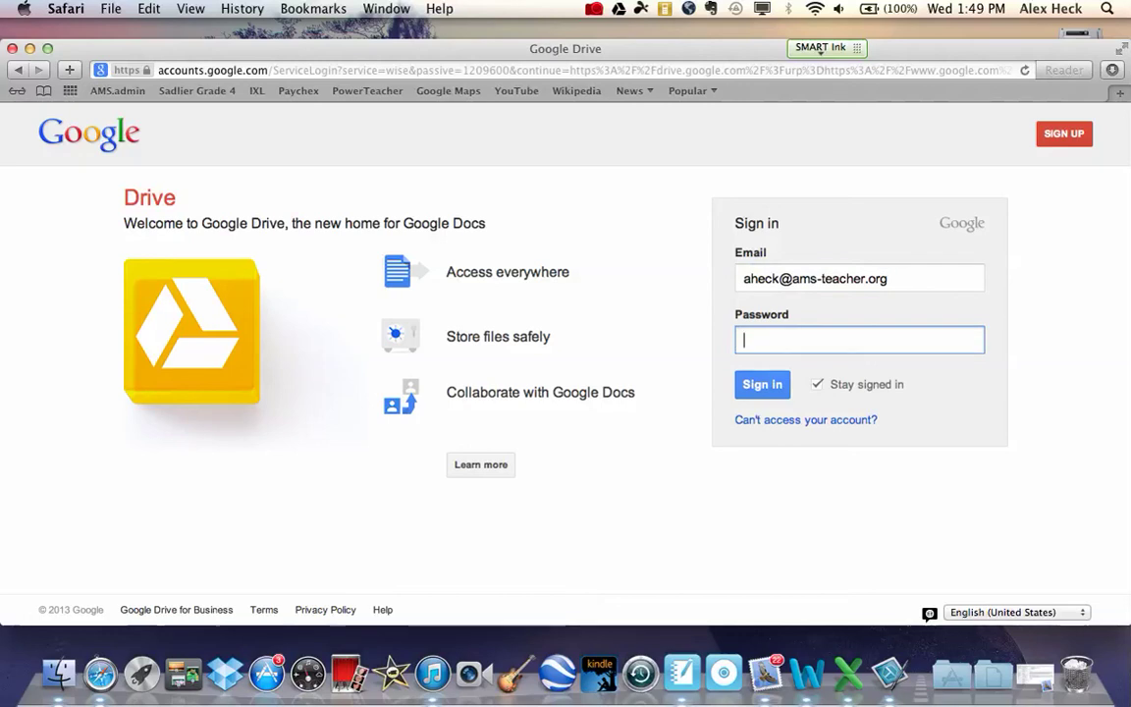
text(••••••••)
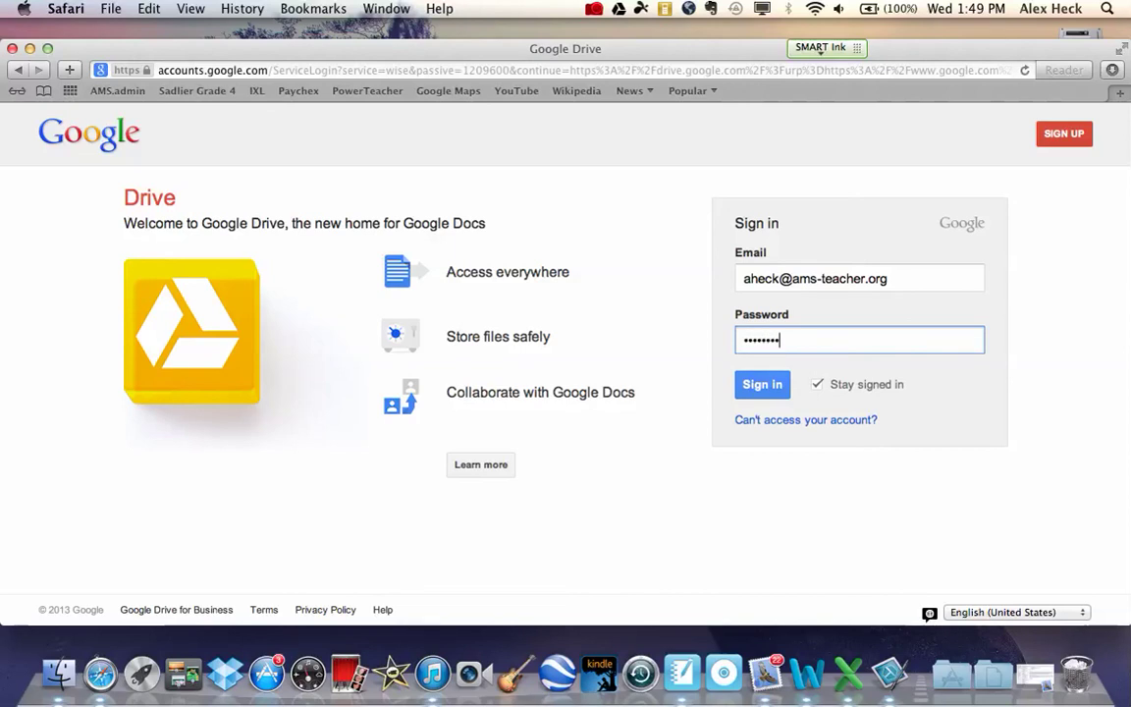
key(Return)
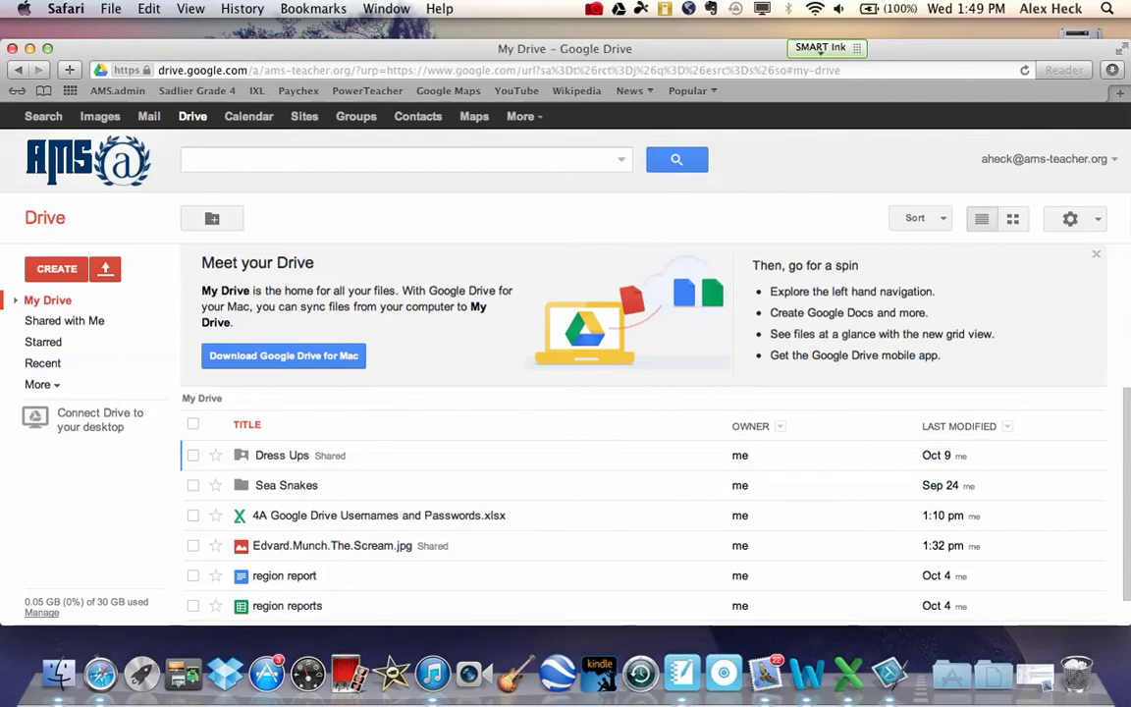
scroll(474, 474, down, 1)
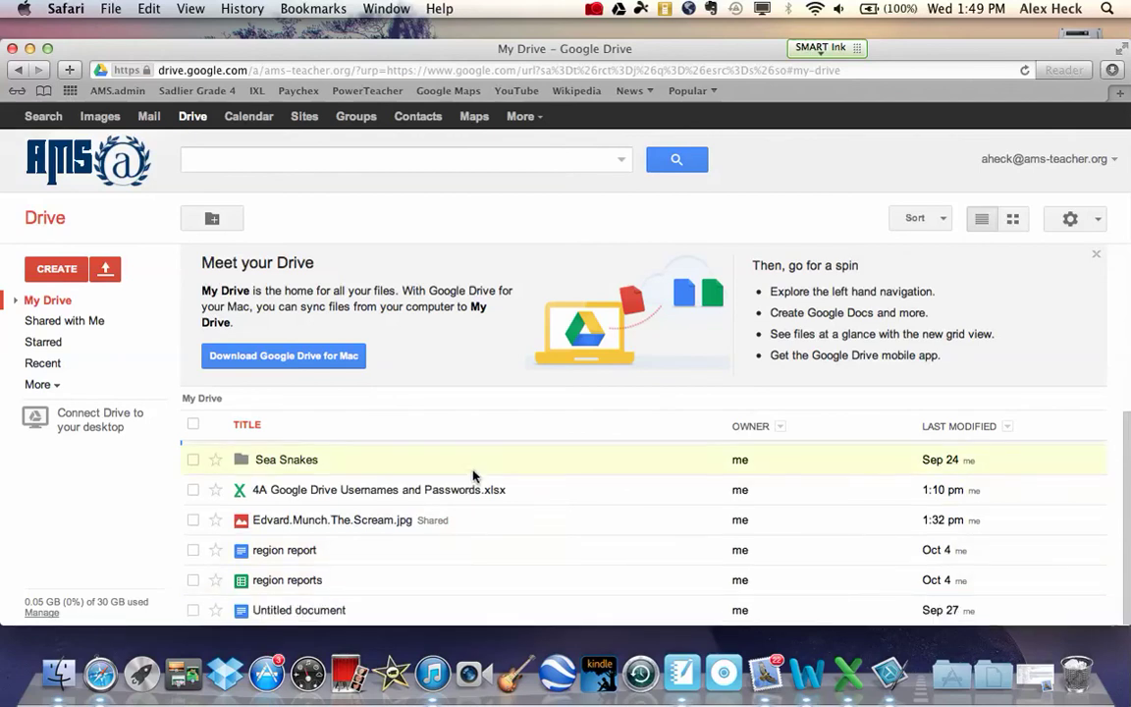
scroll(474, 474, up, 1)
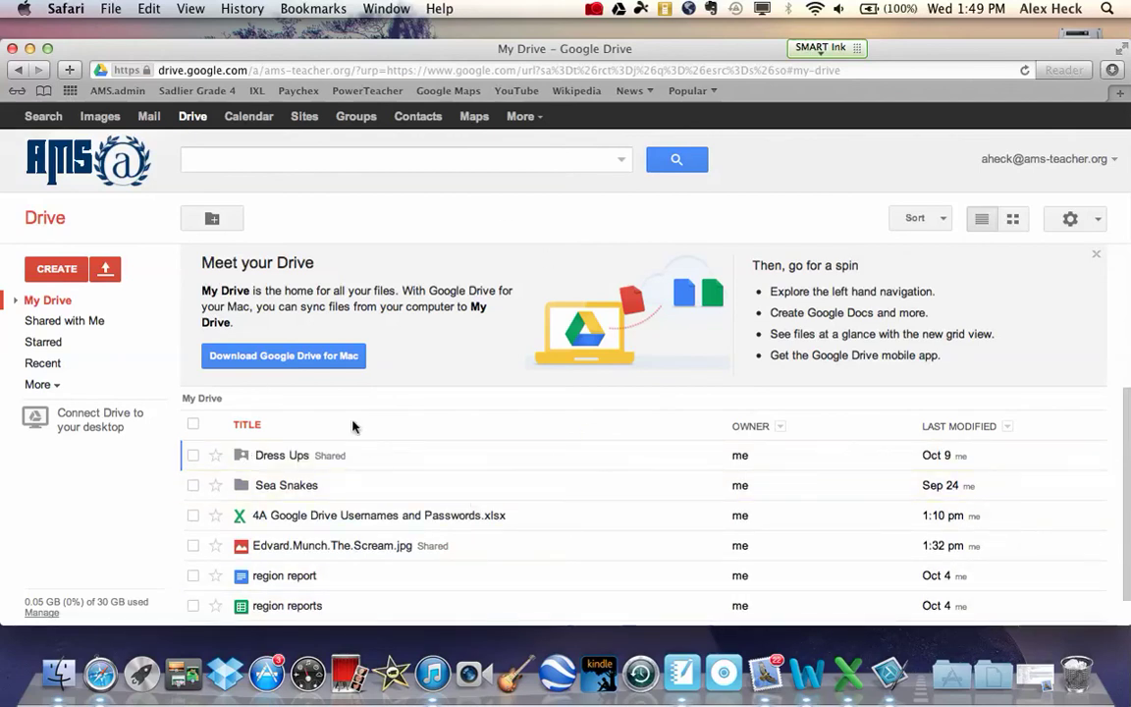